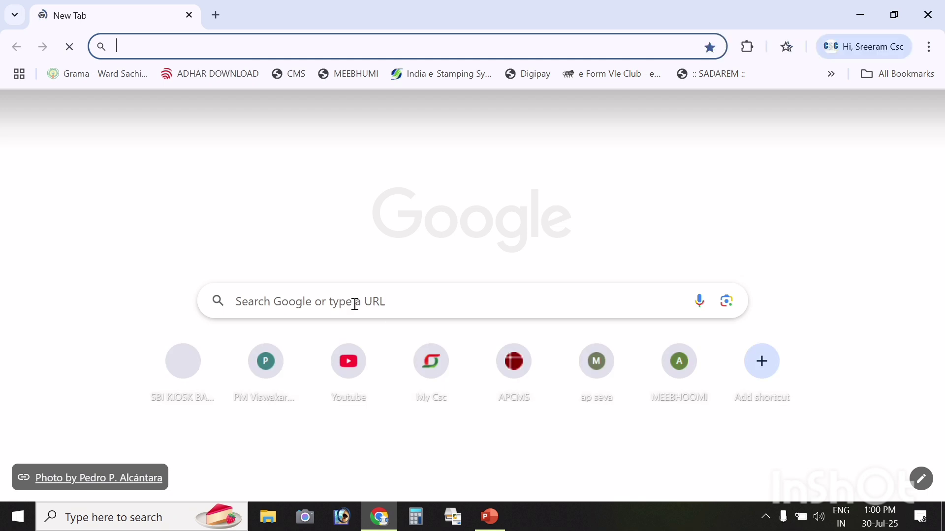
- Search Google for 'nvsp'
{"action": "left_click", "coordinate": [351, 302]}
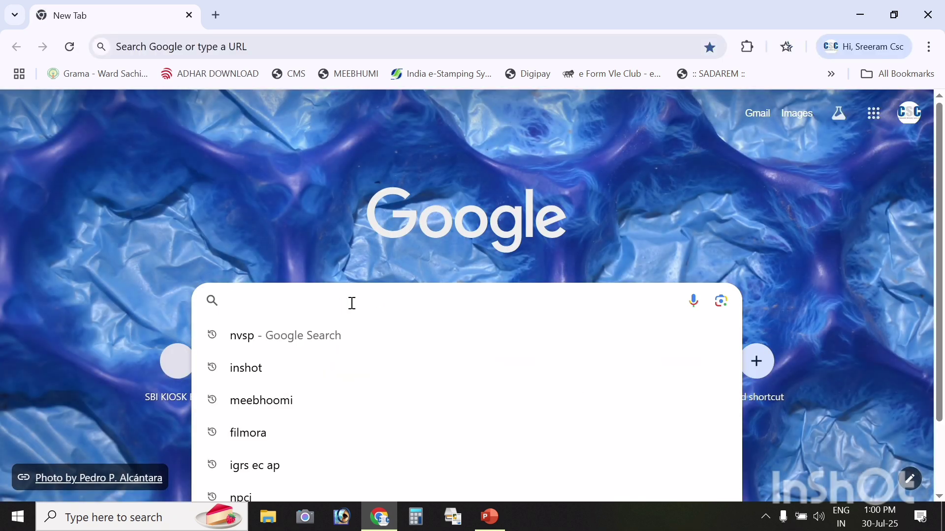
{"action": "type", "text": "nvsp"}
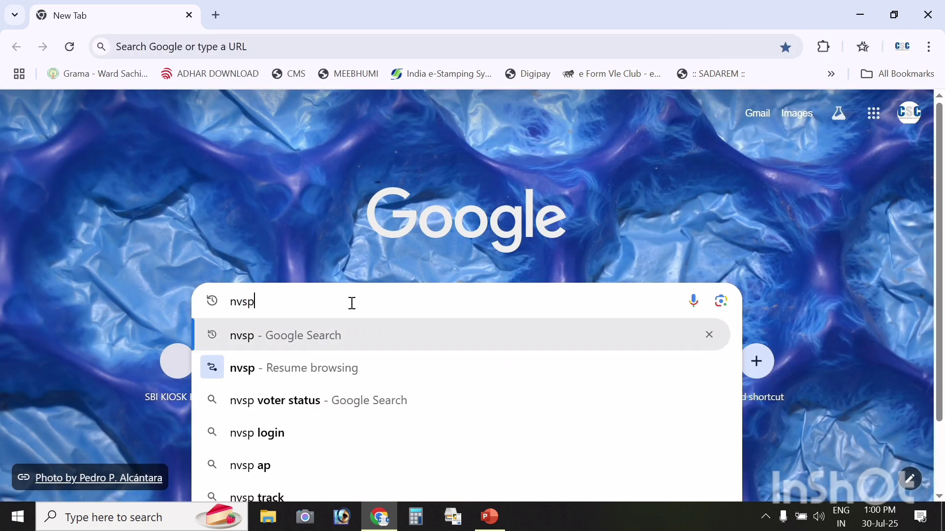
{"action": "key", "text": "Return"}
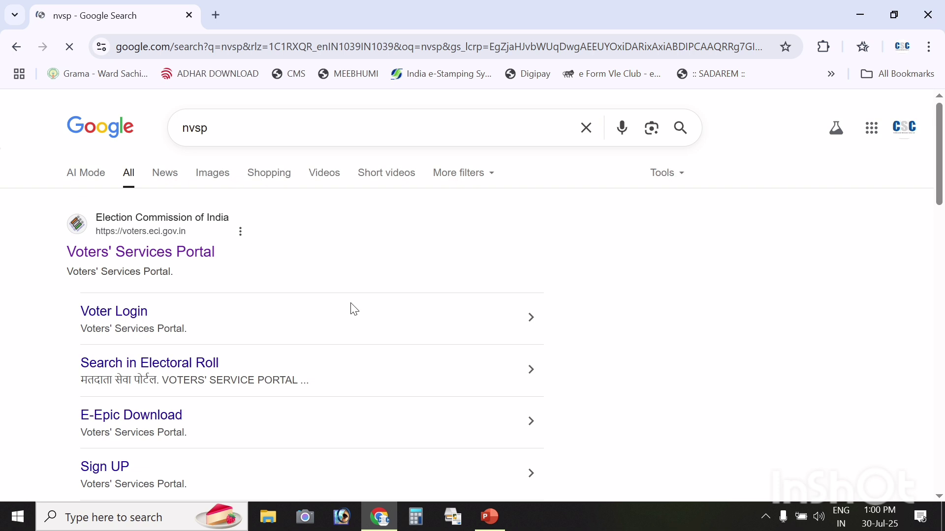
- Open the Voters' Services Portal result, dismiss the welcome banner and view the Sign-Up page
{"action": "left_click", "coordinate": [178, 261]}
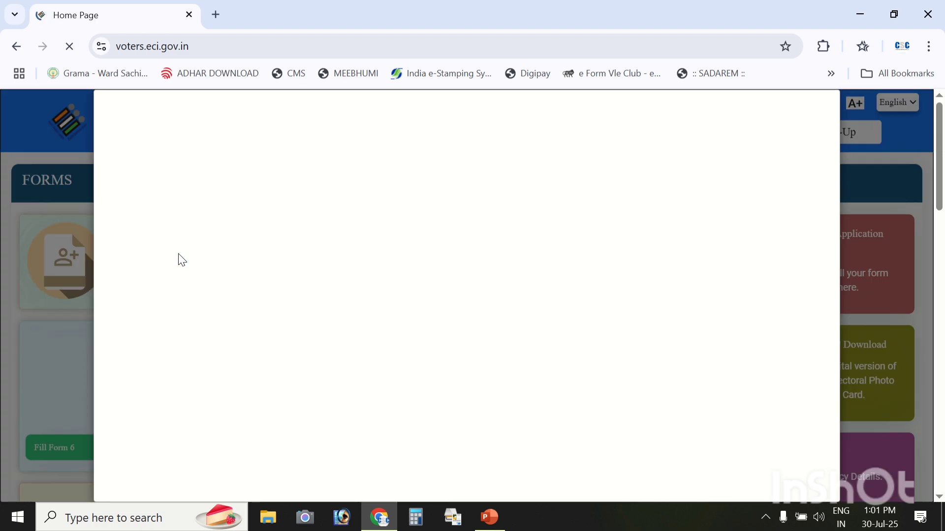
{"action": "left_click", "coordinate": [821, 104]}
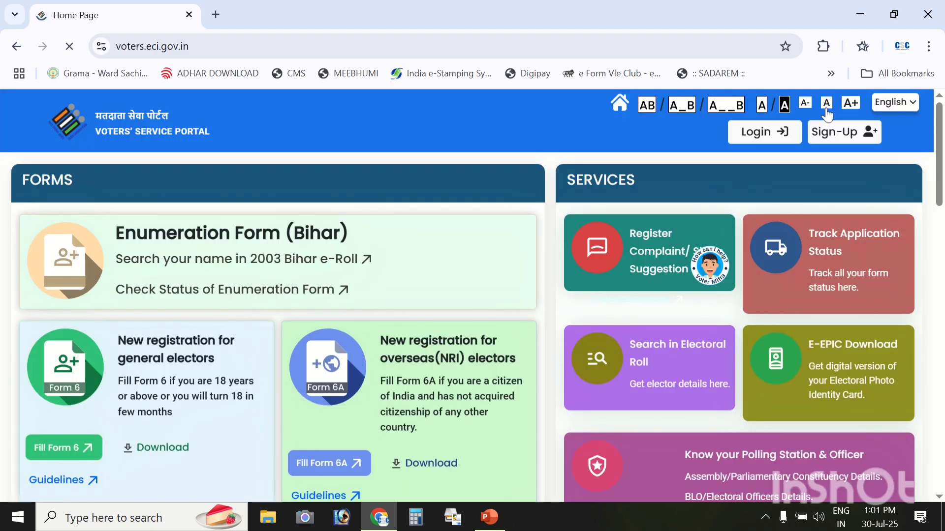
{"action": "left_click", "coordinate": [831, 135]}
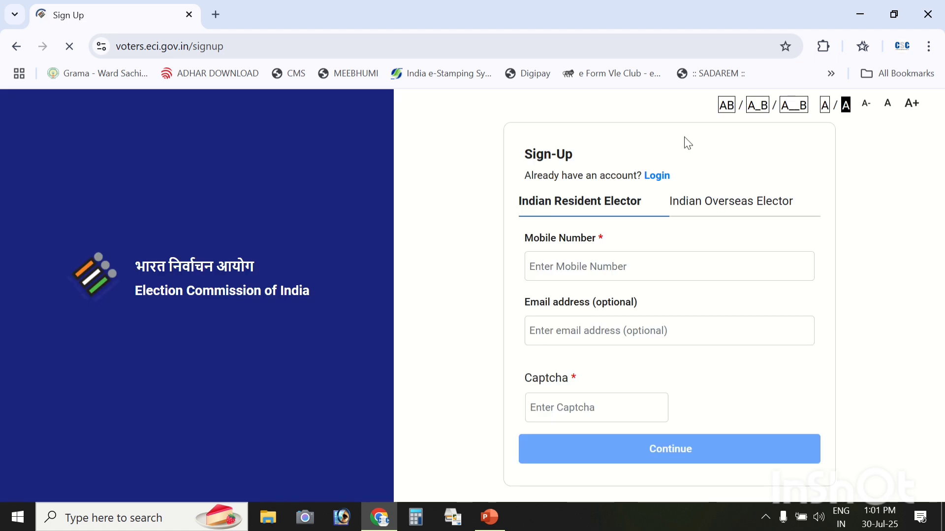
{"action": "scroll", "coordinate": [656, 255], "scroll_direction": "down", "scroll_amount": 2}
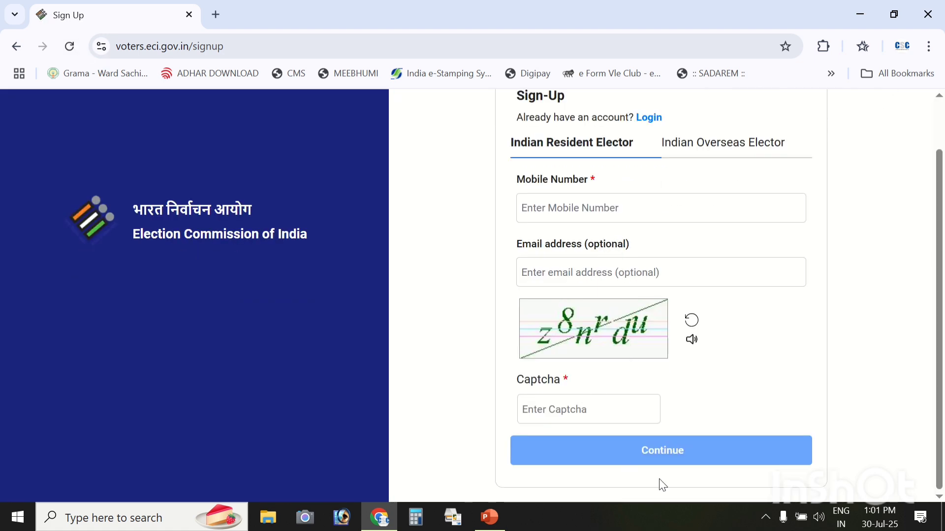
{"action": "scroll", "coordinate": [671, 313], "scroll_direction": "up", "scroll_amount": 2}
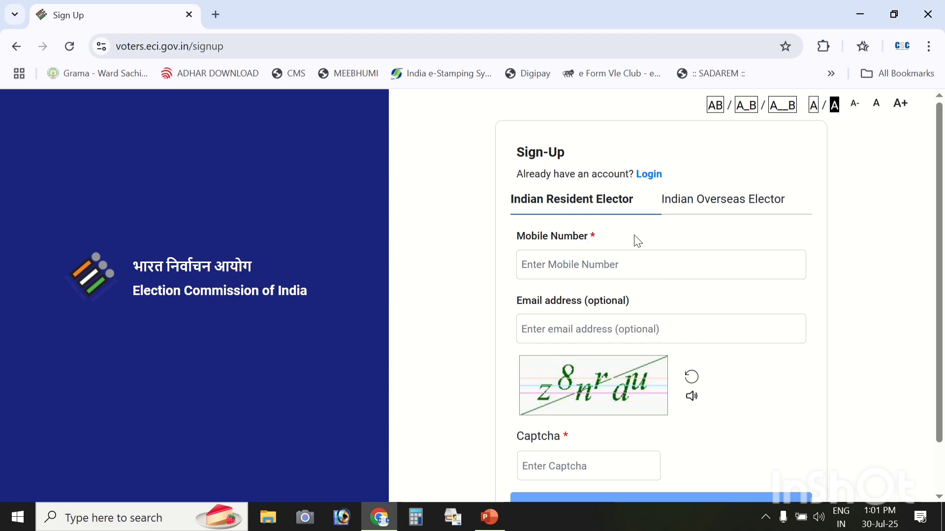
- Return to the portal home page, dismiss the banner and open the voter login page
{"action": "left_click", "coordinate": [19, 47]}
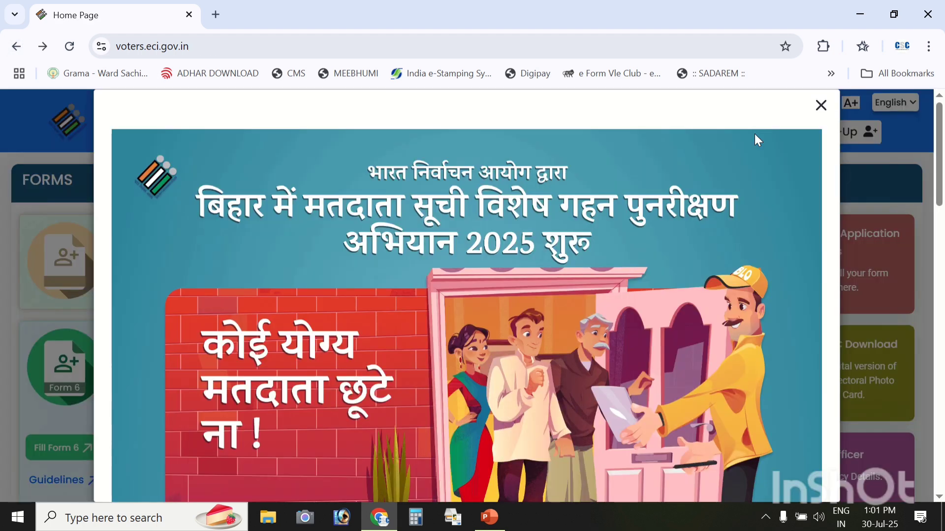
{"action": "left_click", "coordinate": [819, 107]}
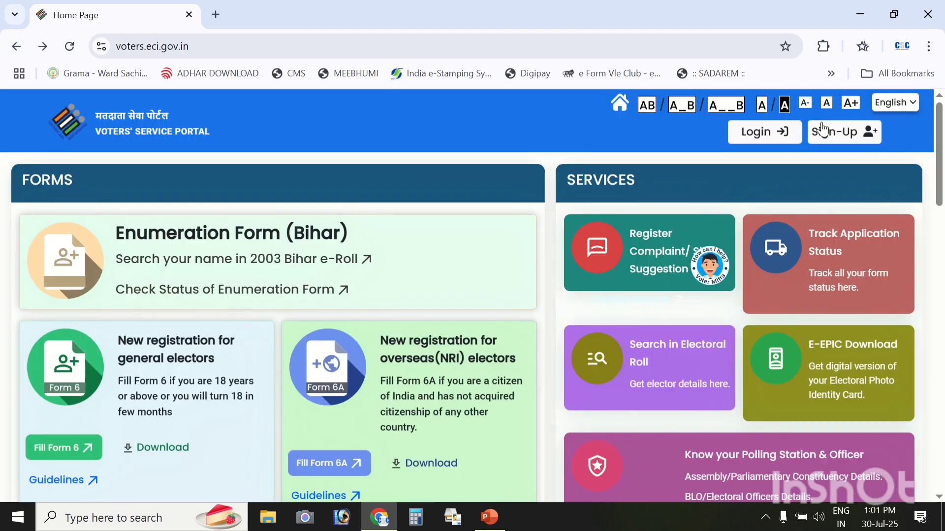
{"action": "left_click", "coordinate": [768, 137]}
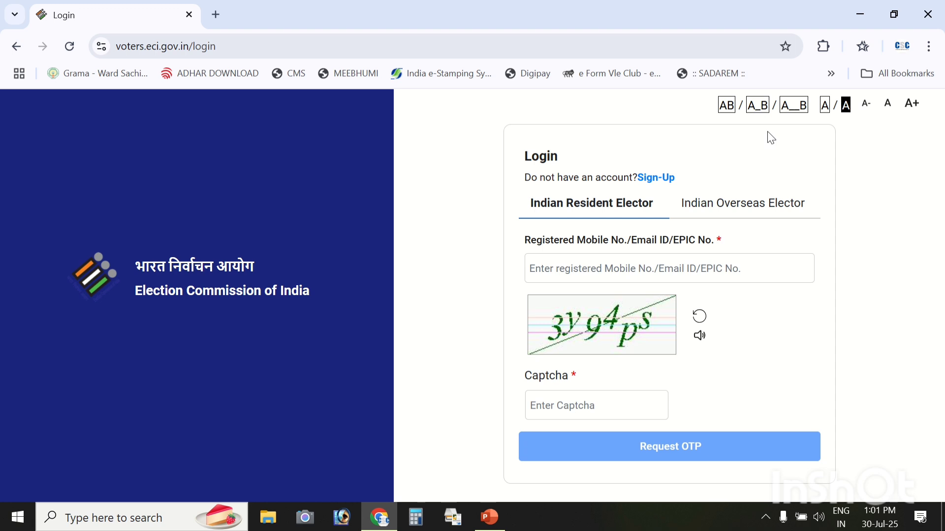
- Enter the registered mobile number and the captcha, then request a login OTP
{"action": "left_click", "coordinate": [609, 267]}
{"action": "type", "text": "90"}
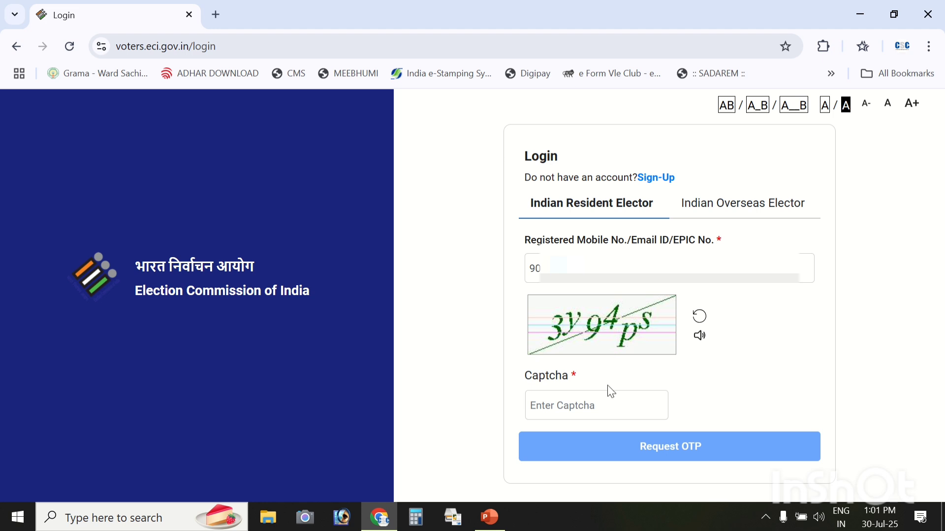
{"action": "left_click", "coordinate": [594, 404]}
{"action": "type", "text": "3y94"}
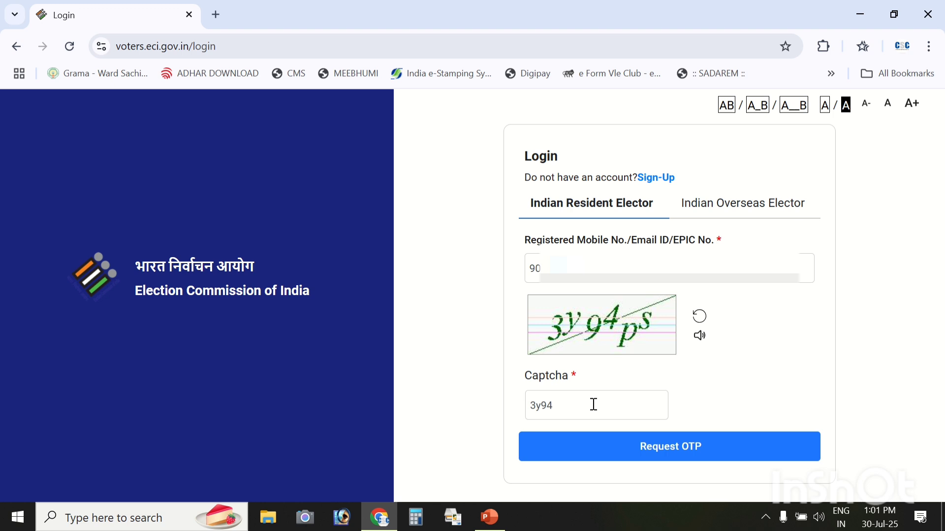
{"action": "type", "text": "ps"}
{"action": "left_click", "coordinate": [659, 448]}
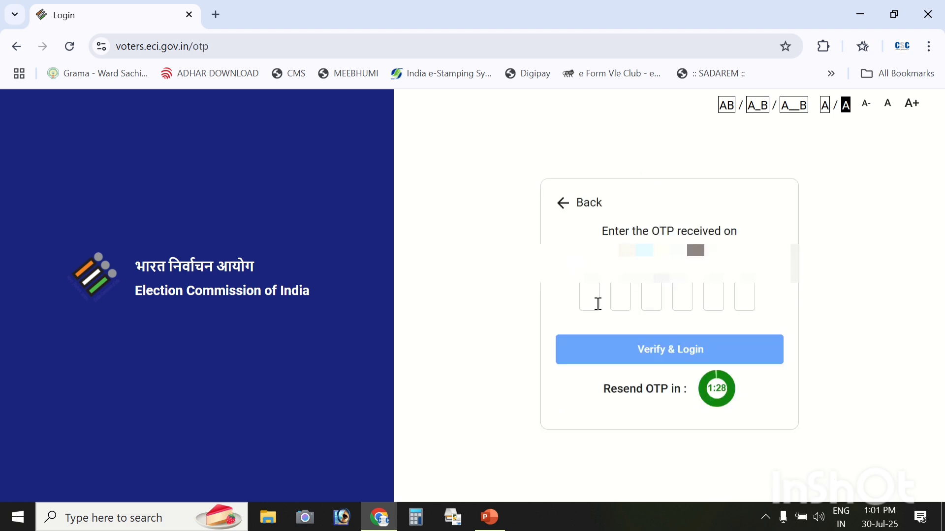
- Enter the received OTP and verify it to log in
{"action": "left_click", "coordinate": [595, 300]}
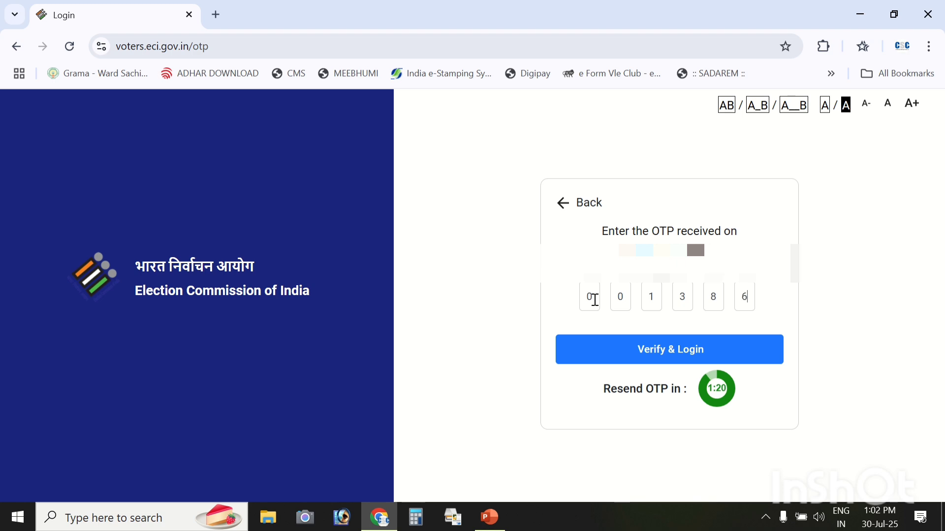
{"action": "left_click", "coordinate": [652, 356]}
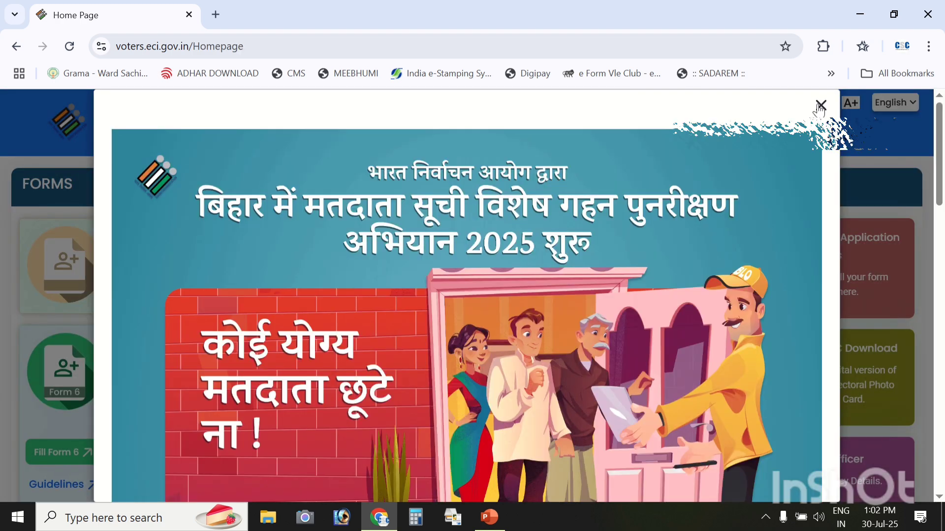
- Dismiss the campaign banner and start a Form 6 new voter registration from the Forms list
{"action": "left_click", "coordinate": [820, 105]}
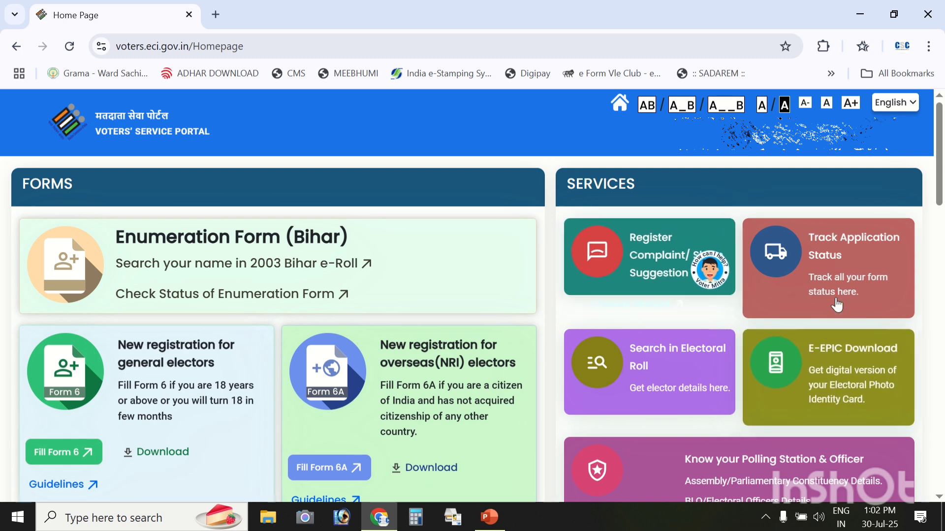
{"action": "left_click", "coordinate": [827, 260]}
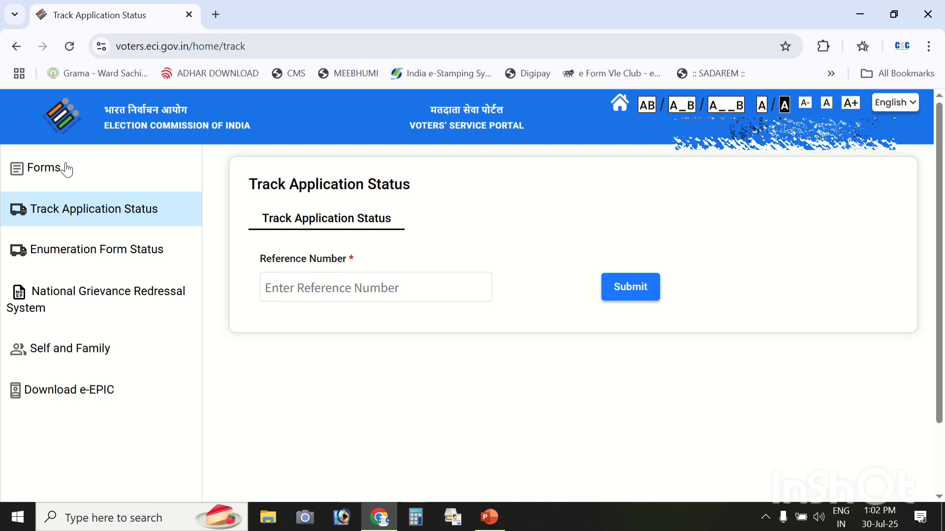
{"action": "left_click", "coordinate": [54, 175]}
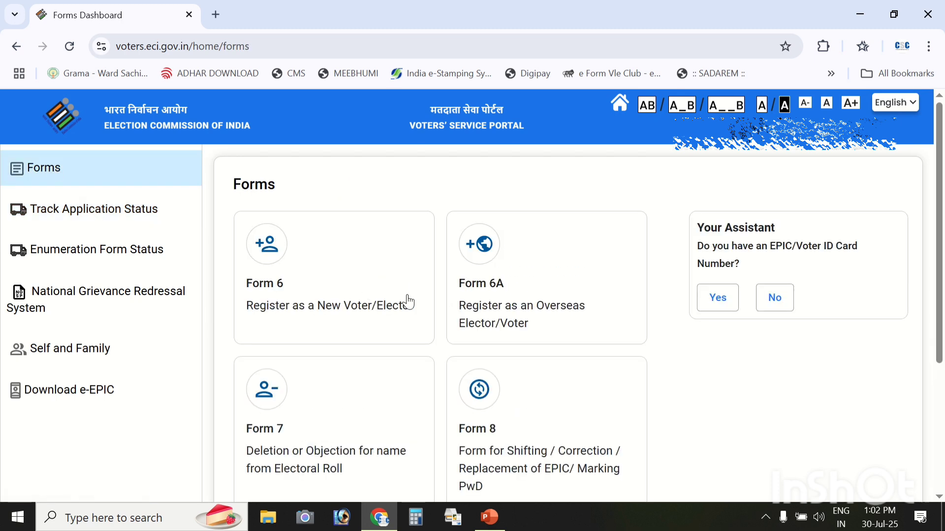
{"action": "scroll", "coordinate": [325, 344], "scroll_direction": "down", "scroll_amount": 2}
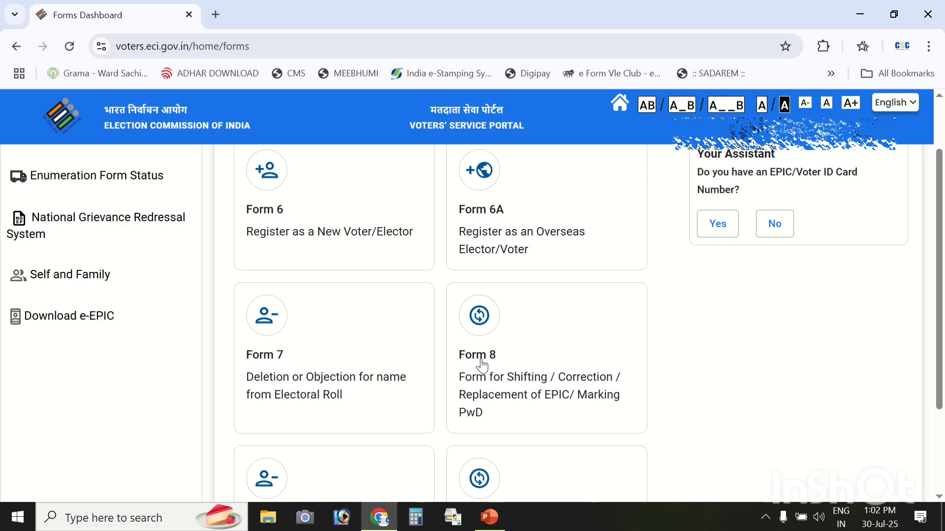
{"action": "left_click", "coordinate": [278, 212]}
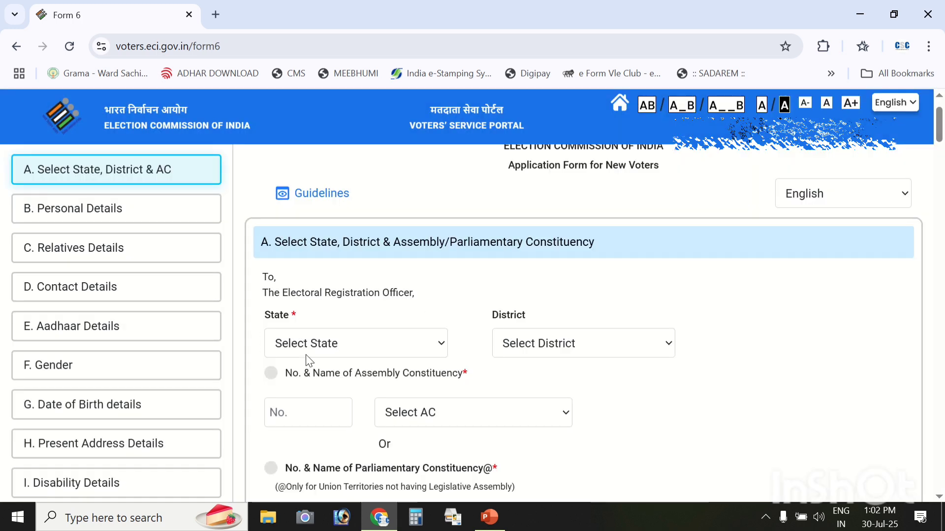
- Choose Andhra Pradesh, Kurnool district and 144 Yemmiganur constituency, then continue to Personal Details
{"action": "left_click", "coordinate": [307, 350]}
{"action": "left_click", "coordinate": [347, 34]}
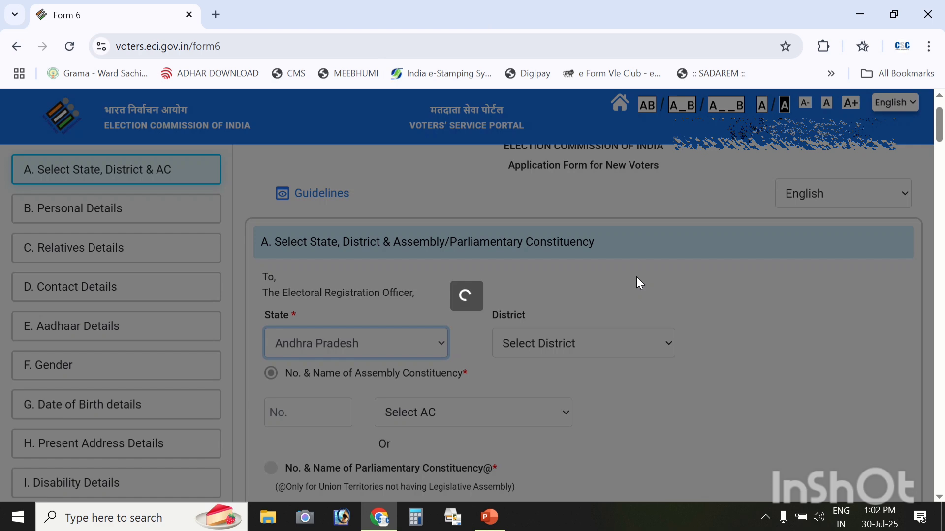
{"action": "left_click", "coordinate": [572, 345]}
{"action": "left_click", "coordinate": [548, 261]}
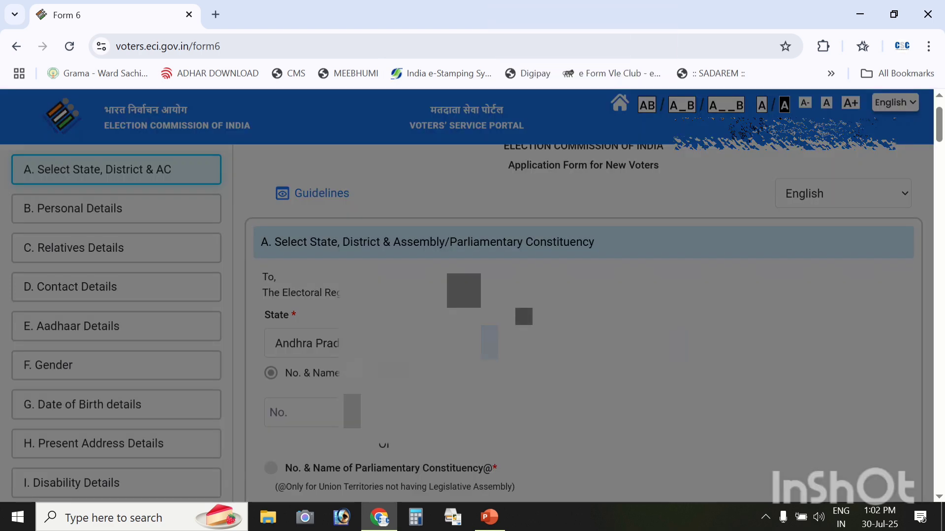
{"action": "scroll", "coordinate": [524, 303], "scroll_direction": "down", "scroll_amount": 1}
{"action": "left_click", "coordinate": [450, 338]}
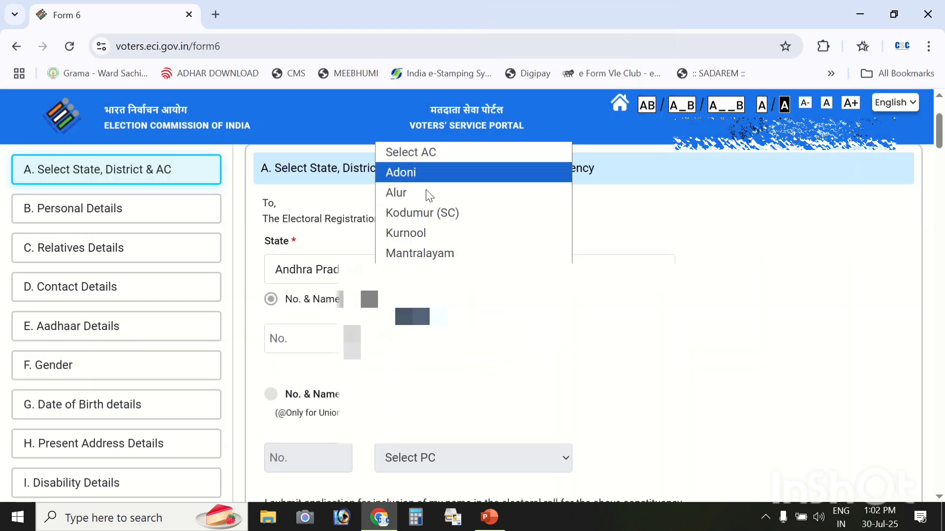
{"action": "left_click", "coordinate": [443, 316]}
{"action": "scroll", "coordinate": [317, 379], "scroll_direction": "down", "scroll_amount": 1}
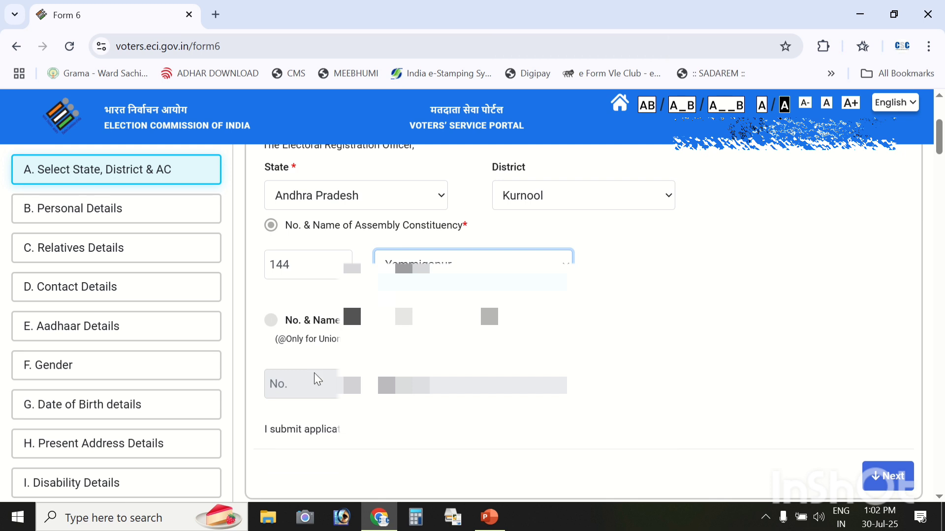
{"action": "scroll", "coordinate": [583, 320], "scroll_direction": "down", "scroll_amount": 3}
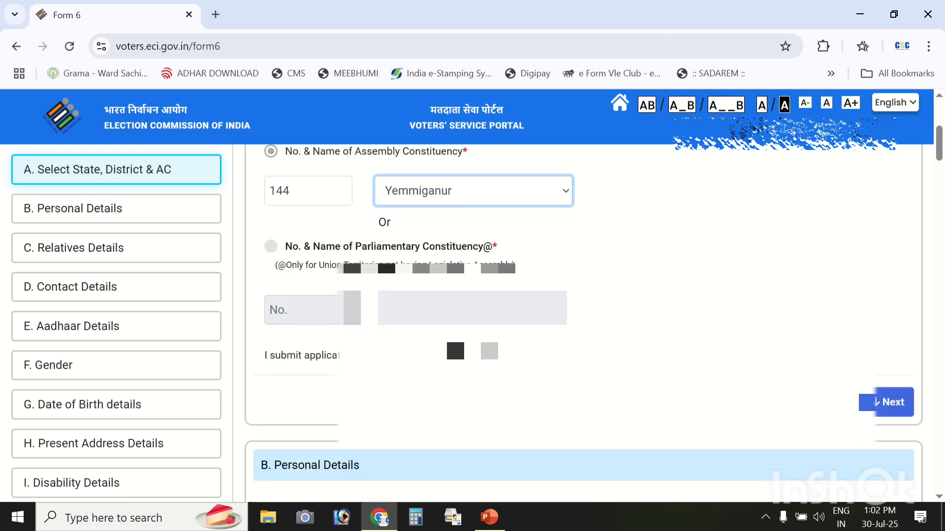
{"action": "left_click", "coordinate": [887, 255]}
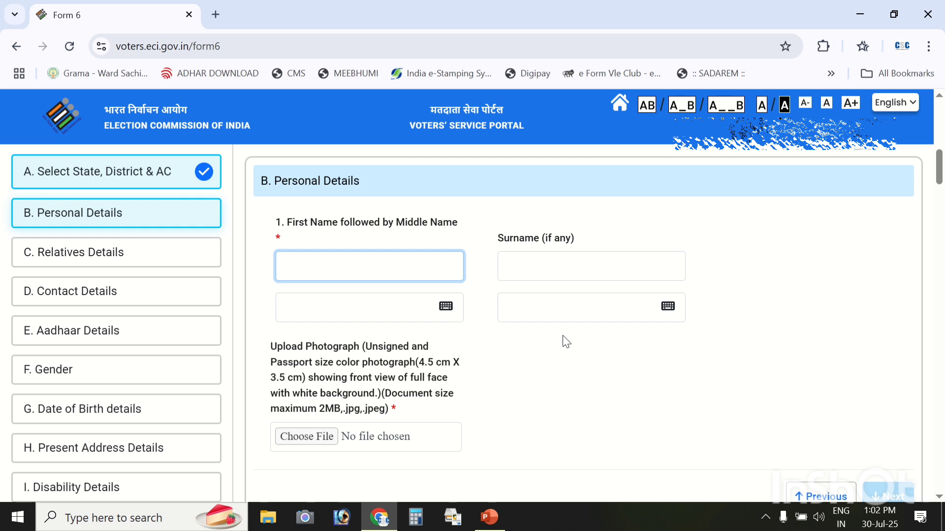
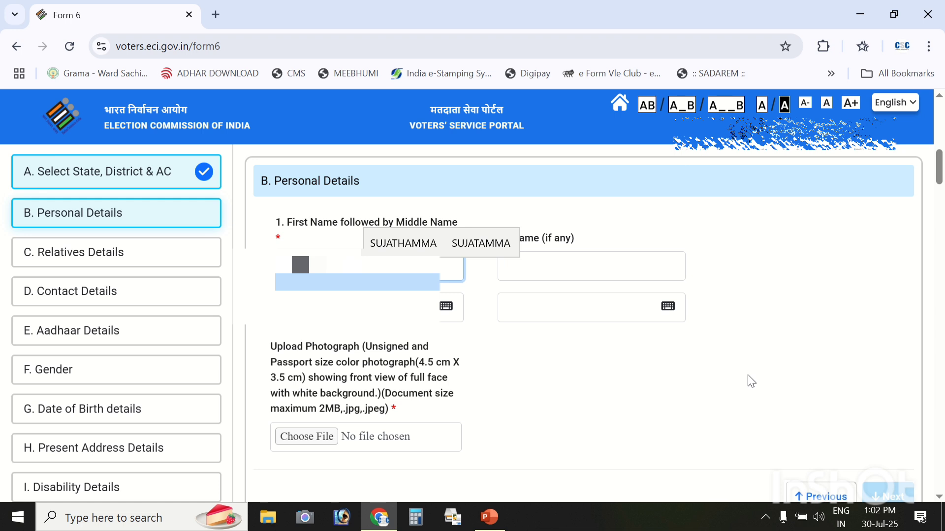
- Enter the applicant's name and accept the suggested regional-script spelling
{"action": "left_click", "coordinate": [747, 375]}
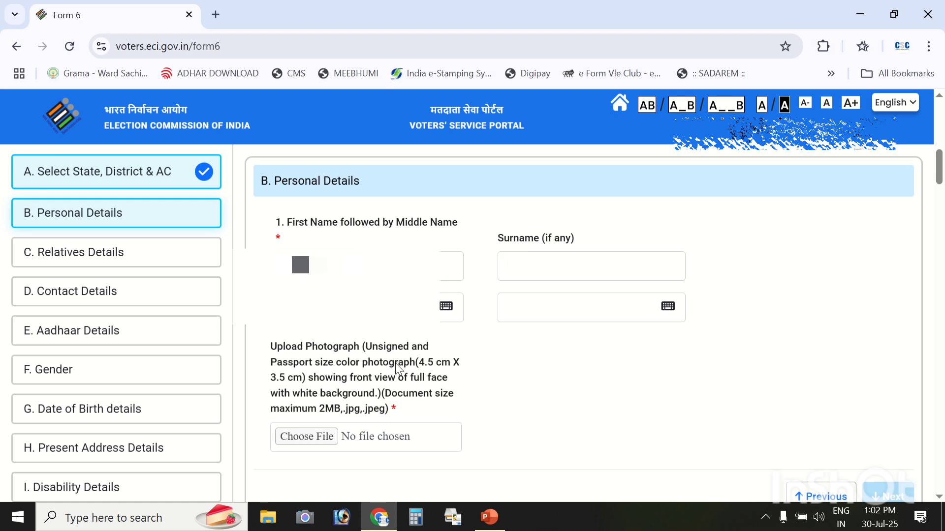
{"action": "scroll", "coordinate": [342, 391], "scroll_direction": "down", "scroll_amount": 1}
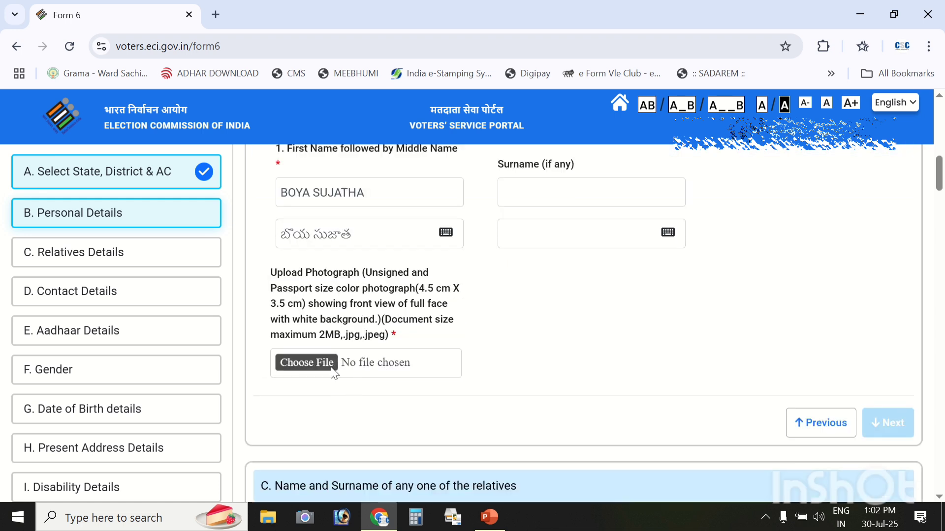
- Upload a passport photo from Downloads, save the crop and confirm face detection
{"action": "left_click", "coordinate": [308, 365]}
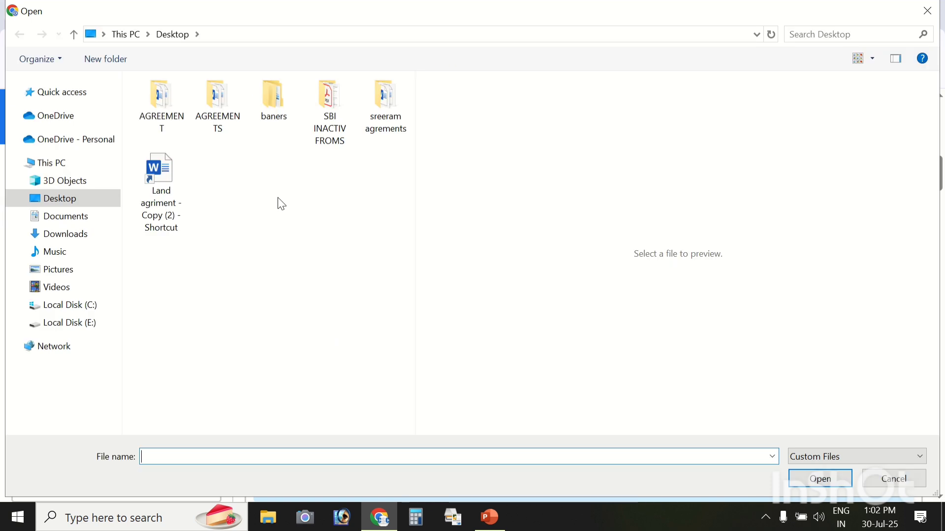
{"action": "left_click", "coordinate": [74, 236]}
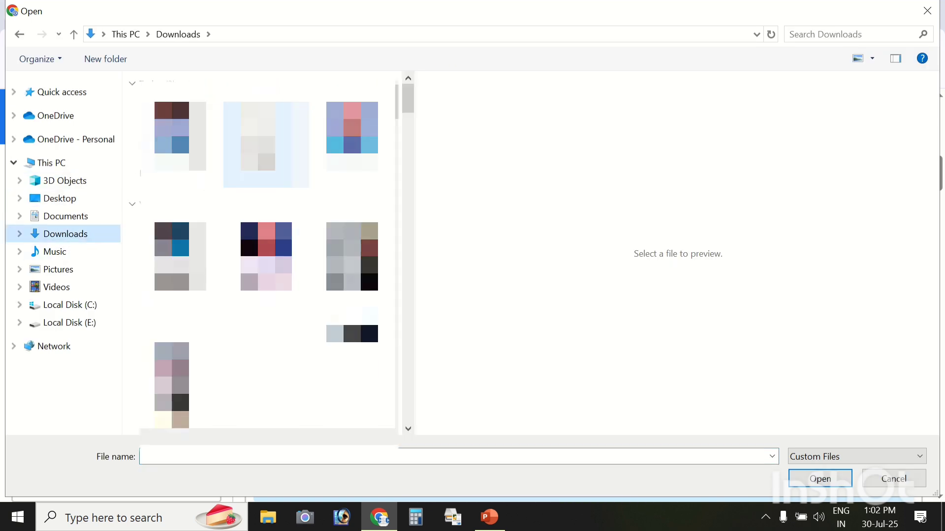
{"action": "double_click", "coordinate": [172, 143]}
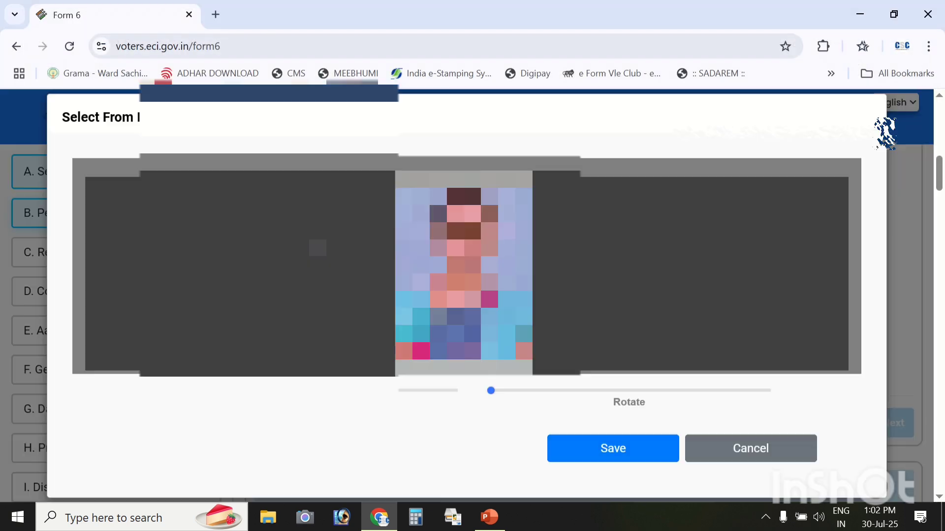
{"action": "left_click", "coordinate": [610, 449]}
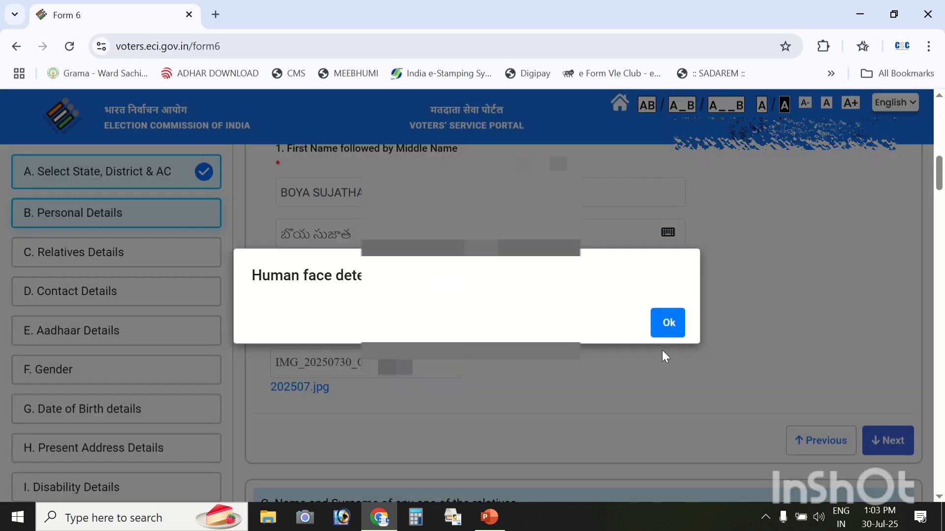
{"action": "left_click", "coordinate": [667, 325]}
- In Relatives Details, choose Husband and enter the husband's name, accepting its regional spelling
{"action": "left_click", "coordinate": [888, 442]}
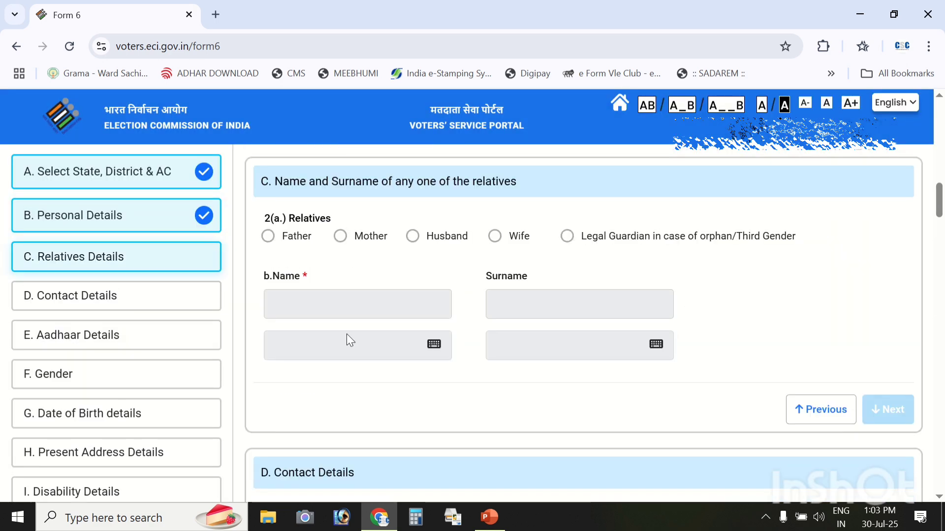
{"action": "left_click", "coordinate": [418, 237]}
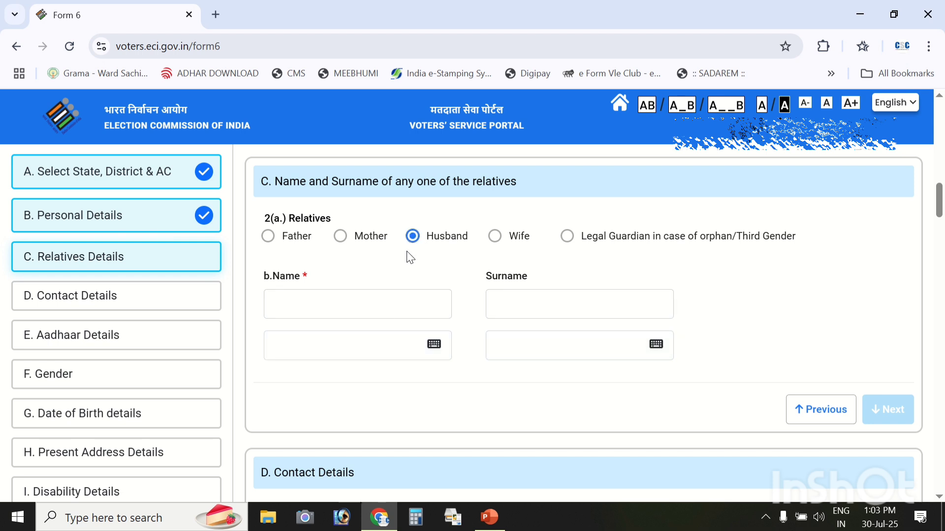
{"action": "left_click", "coordinate": [355, 309]}
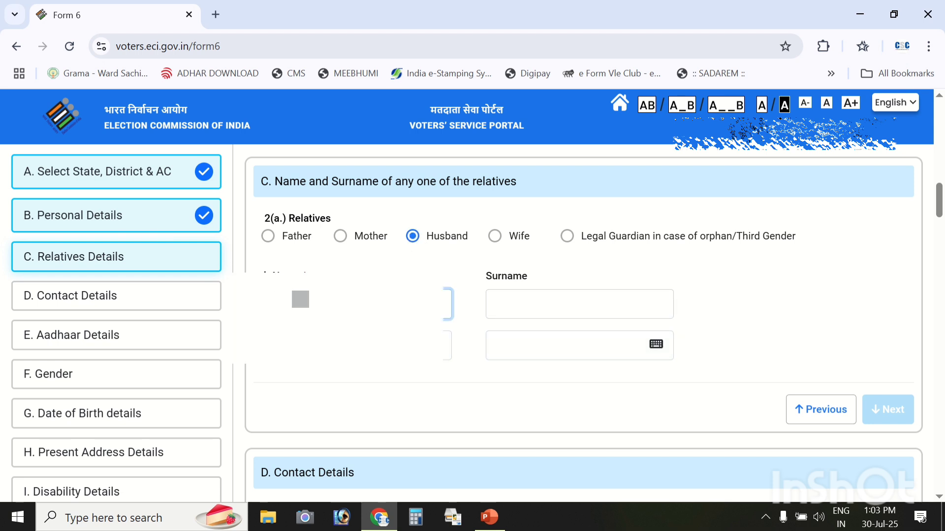
{"action": "type", "text": "RAMANJ"}
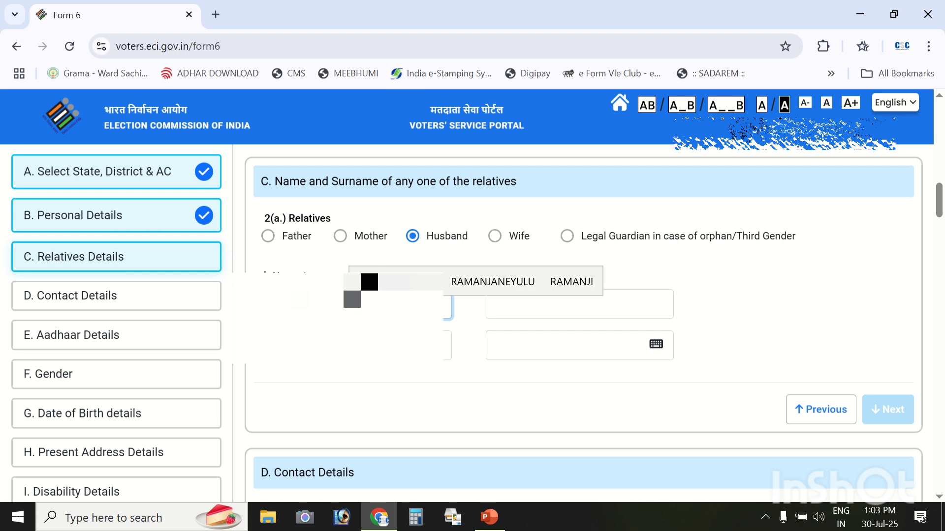
{"action": "type", "text": "I"}
{"action": "key", "text": "Tab"}
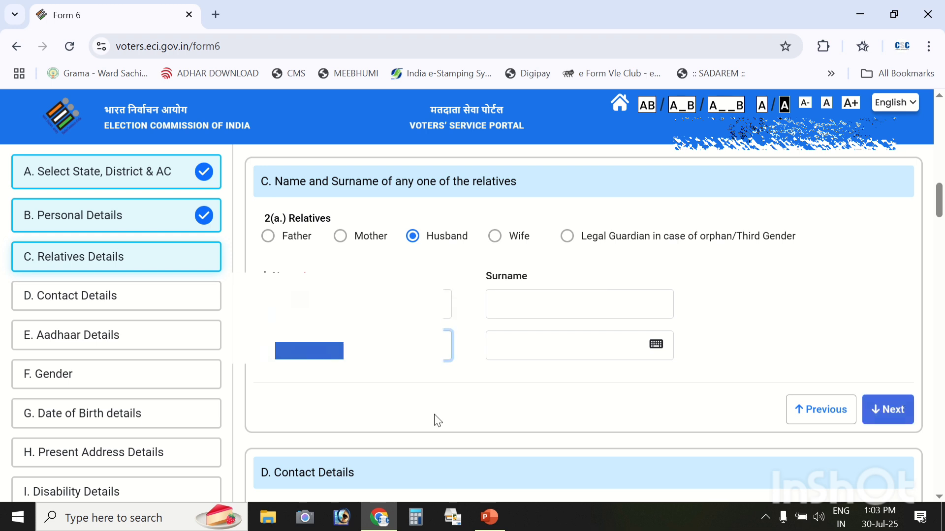
{"action": "left_click", "coordinate": [427, 392]}
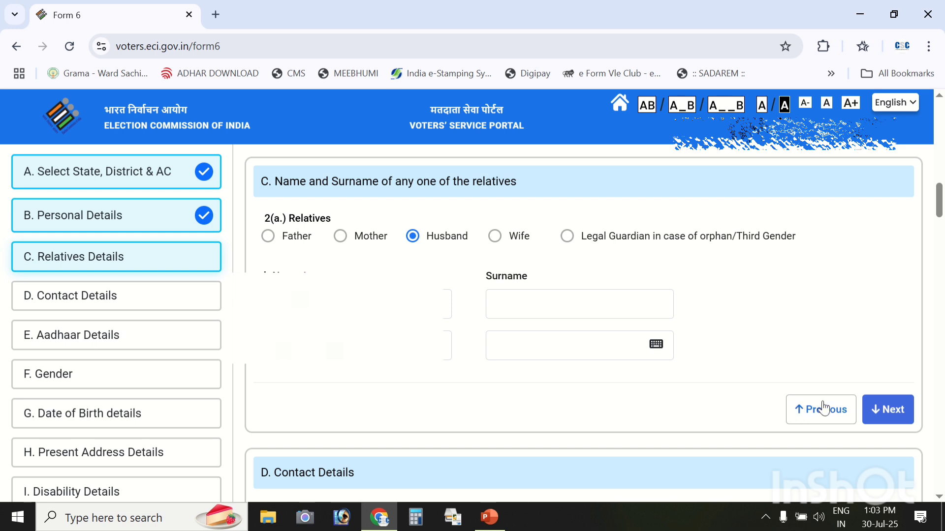
- Mark the mobile number as the applicant's own and enter it
{"action": "left_click", "coordinate": [888, 411]}
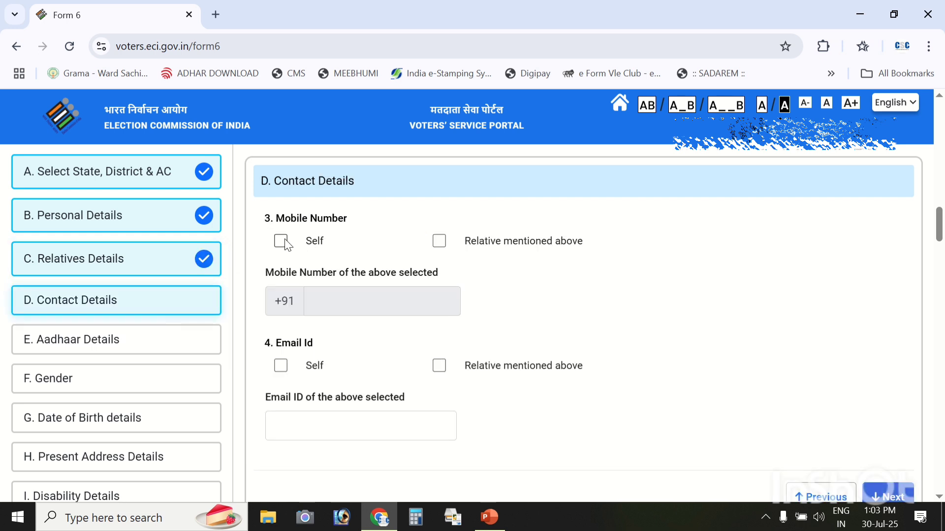
{"action": "left_click", "coordinate": [314, 242]}
{"action": "left_click", "coordinate": [360, 305]}
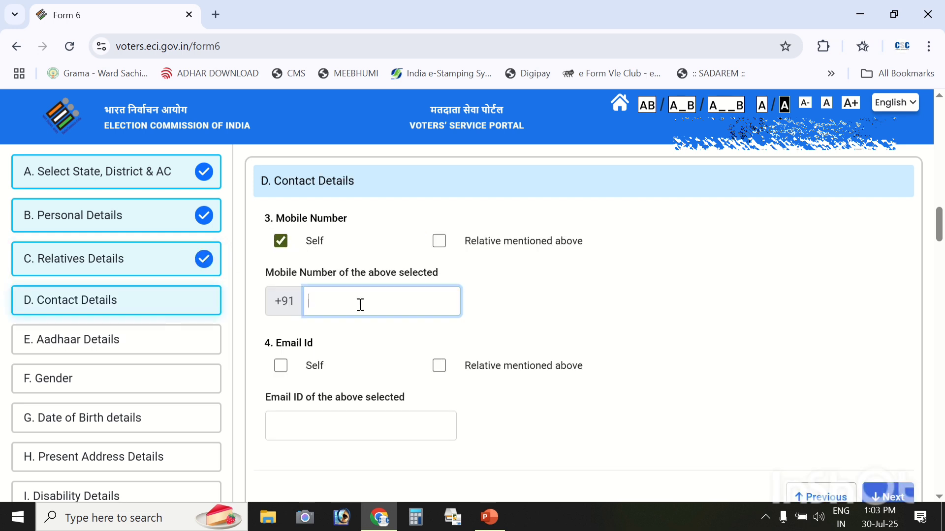
{"action": "type", "text": "93"}
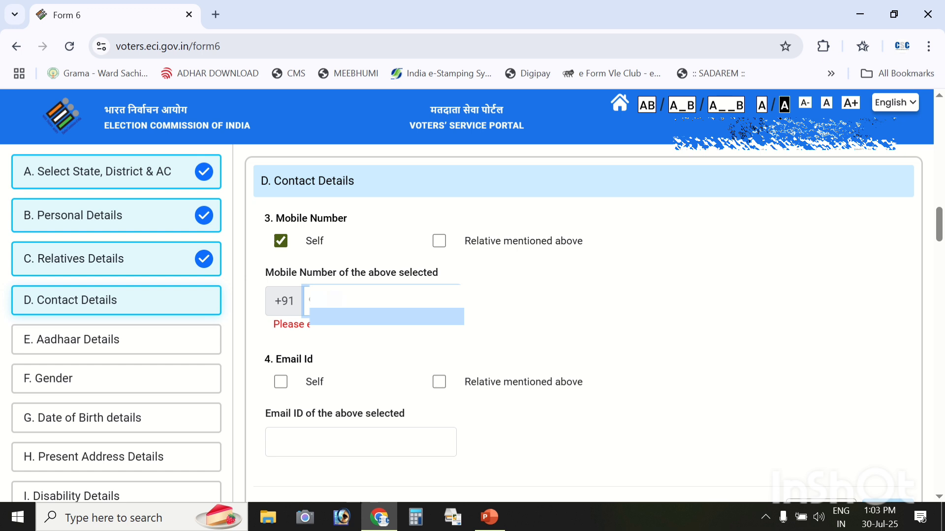
{"action": "type", "text": "****"}
{"action": "left_click", "coordinate": [380, 344]}
{"action": "scroll", "coordinate": [394, 349], "scroll_direction": "down", "scroll_amount": 5}
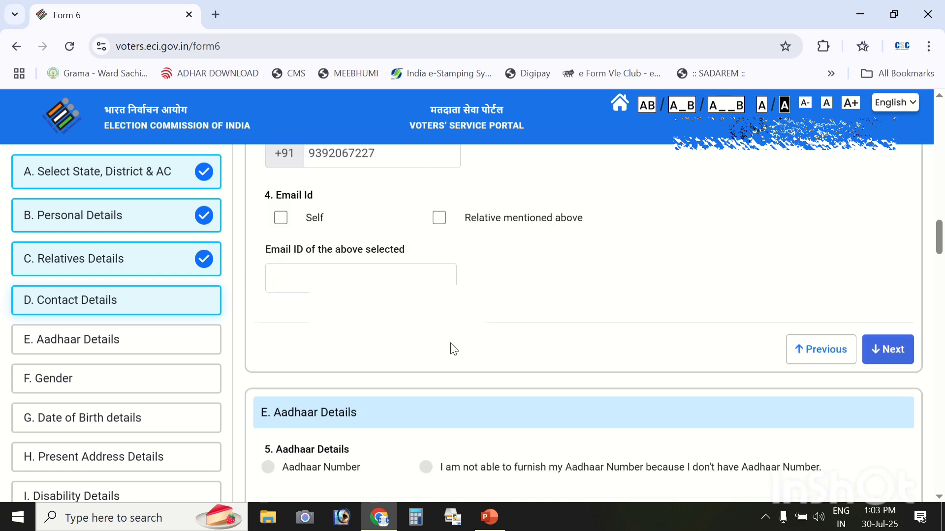
- Provide the applicant's Aadhaar number and continue to the Gender section
{"action": "left_click", "coordinate": [890, 281]}
{"action": "scroll", "coordinate": [439, 409], "scroll_direction": "up", "scroll_amount": 1}
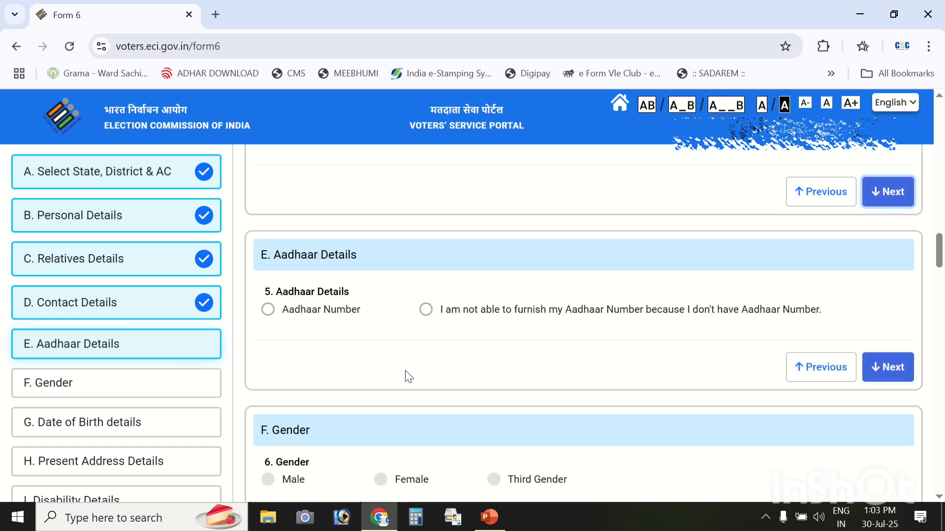
{"action": "left_click", "coordinate": [269, 310]}
{"action": "left_click", "coordinate": [353, 374]}
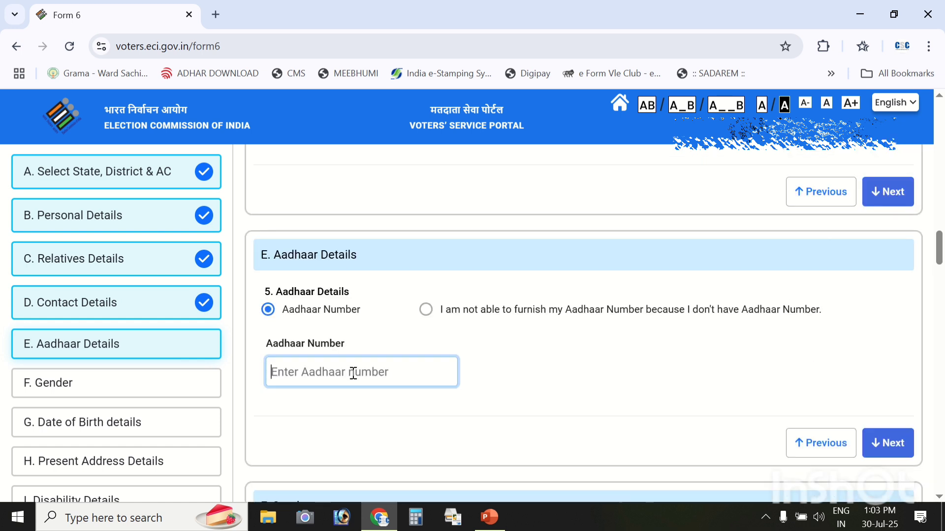
{"action": "type", "text": "•••••"}
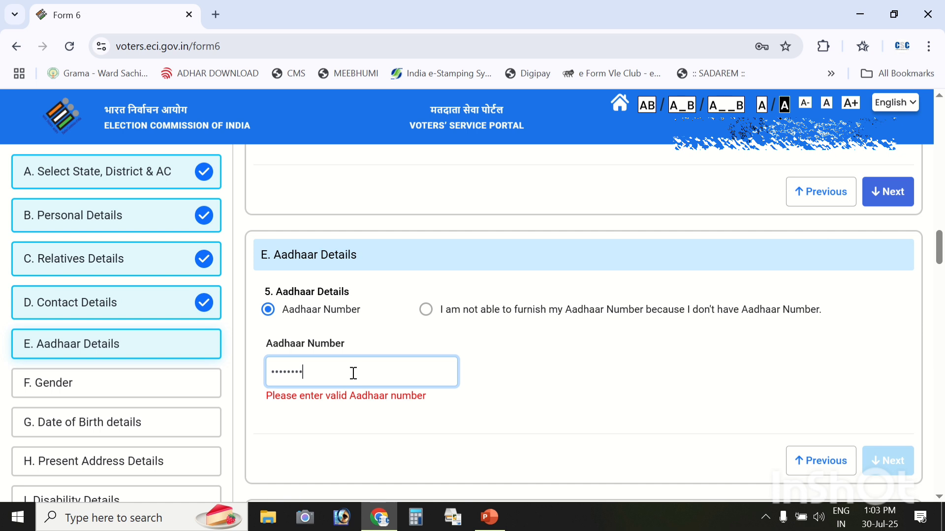
{"action": "type", "text": "•••••••"}
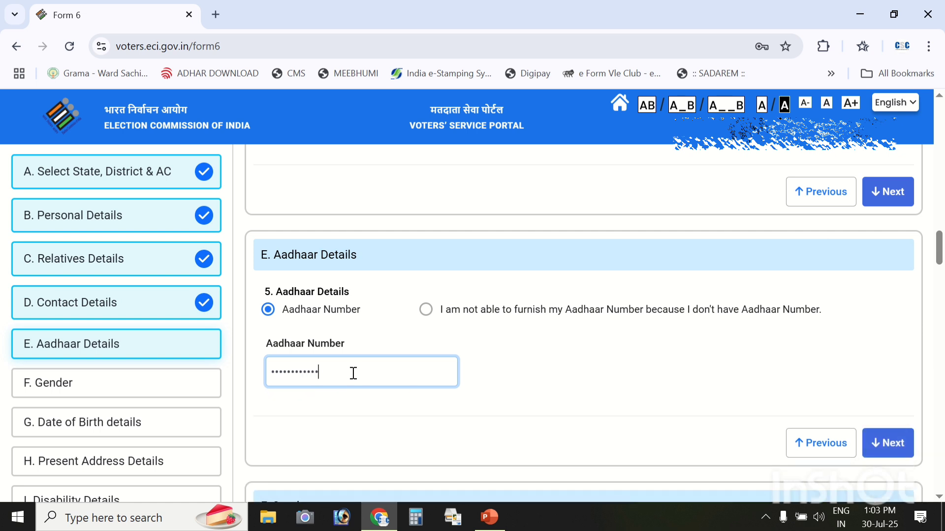
{"action": "left_click", "coordinate": [563, 404]}
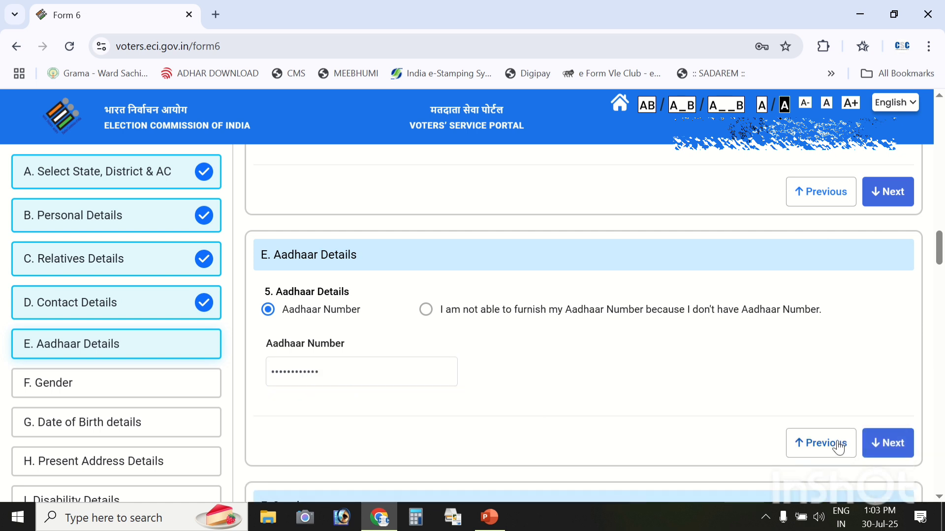
{"action": "left_click", "coordinate": [896, 449]}
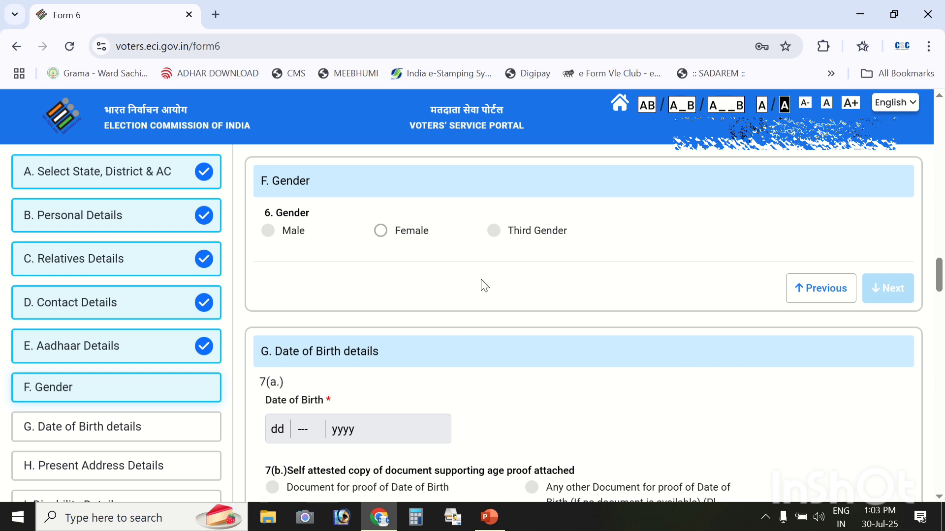
- Set the applicant's gender to Female and enter the date of birth
{"action": "left_click", "coordinate": [381, 232]}
{"action": "left_click", "coordinate": [899, 291]}
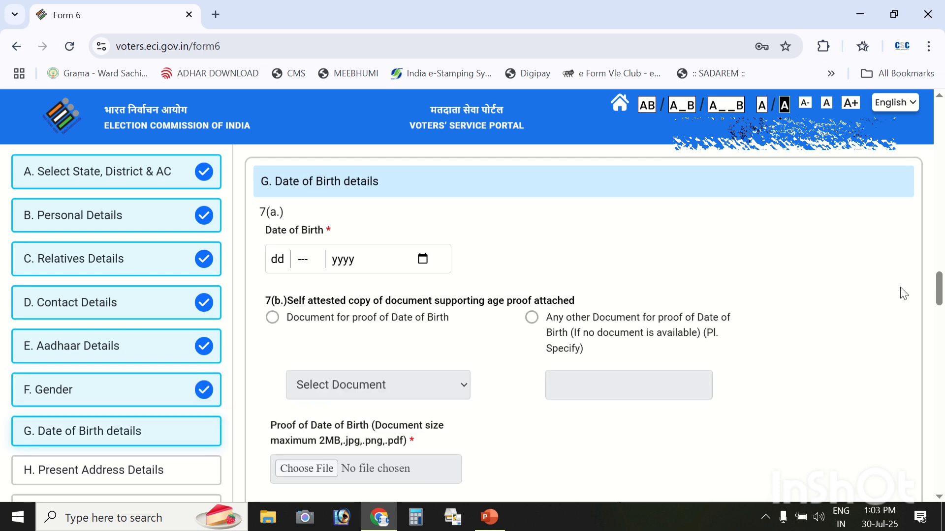
{"action": "left_click", "coordinate": [274, 269]}
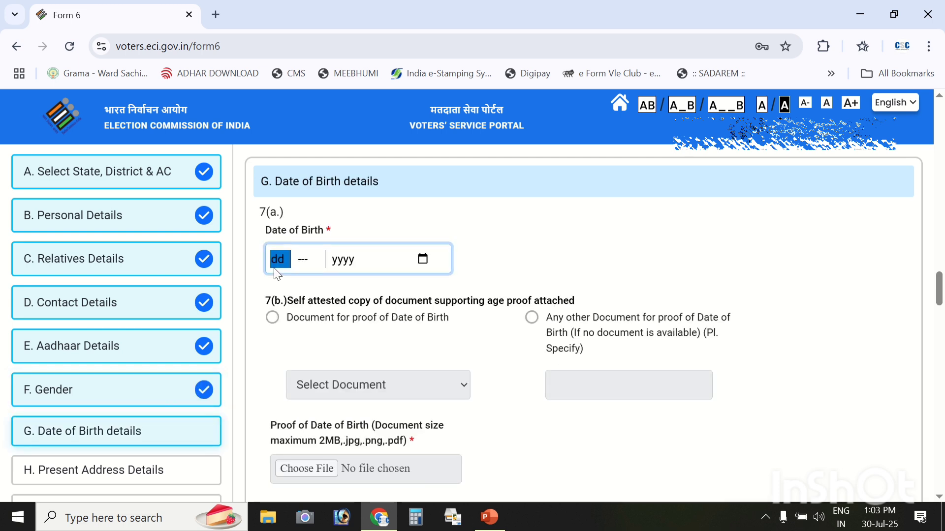
{"action": "type", "text": "01"}
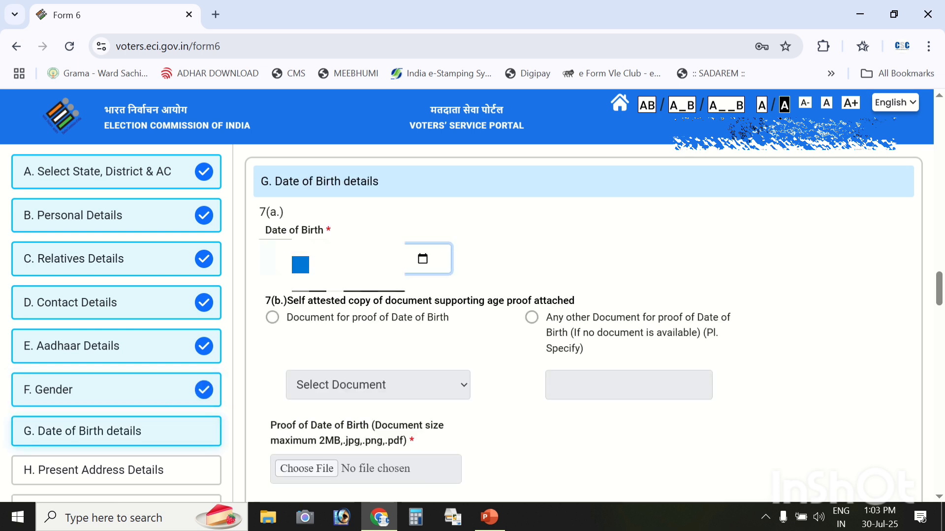
{"action": "type", "text": "0"}
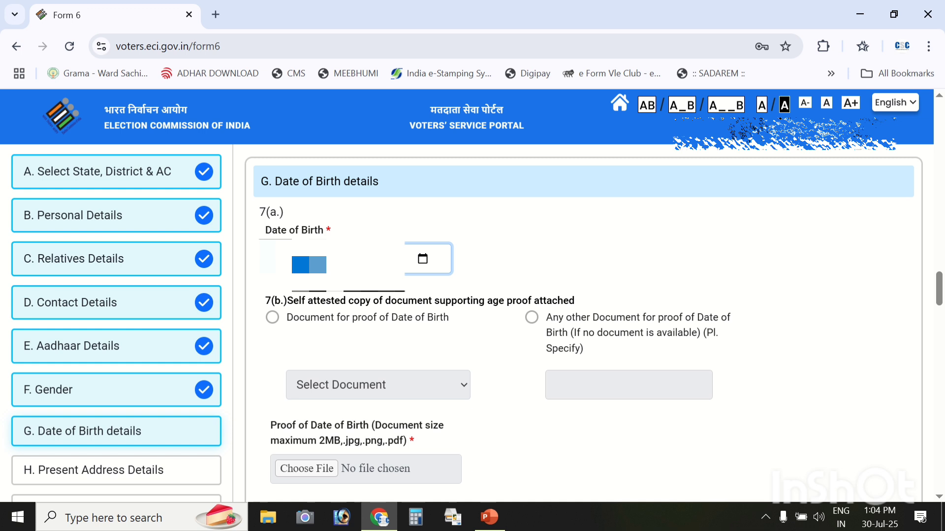
{"action": "type", "text": "1"}
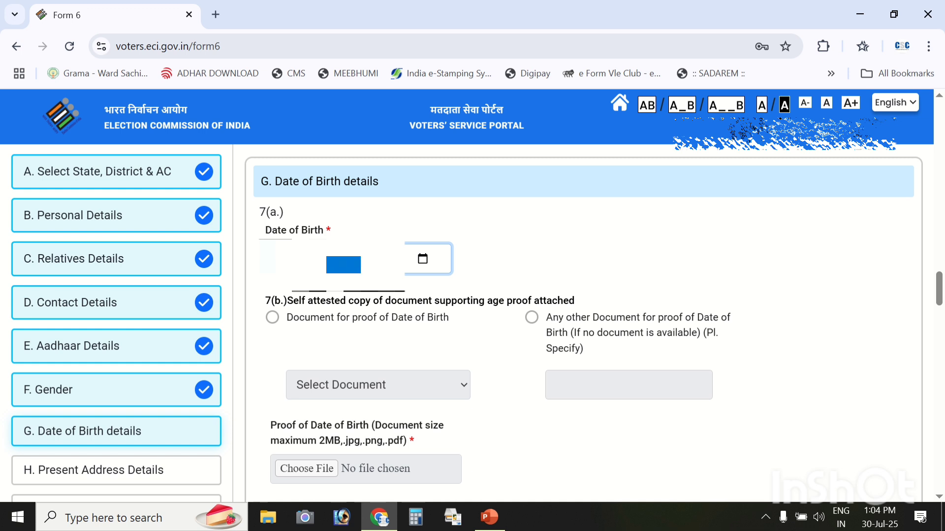
- Give Aadhaar Card as date-of-birth proof, attach its image and continue
{"action": "left_click", "coordinate": [272, 318]}
{"action": "left_click", "coordinate": [388, 386]}
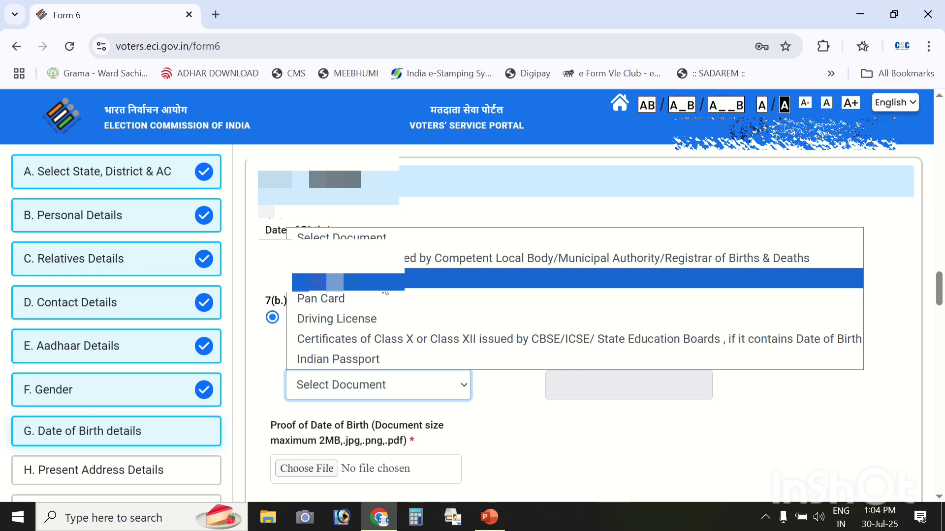
{"action": "left_click", "coordinate": [389, 276]}
{"action": "scroll", "coordinate": [279, 378], "scroll_direction": "down", "scroll_amount": 1}
{"action": "left_click", "coordinate": [309, 395]}
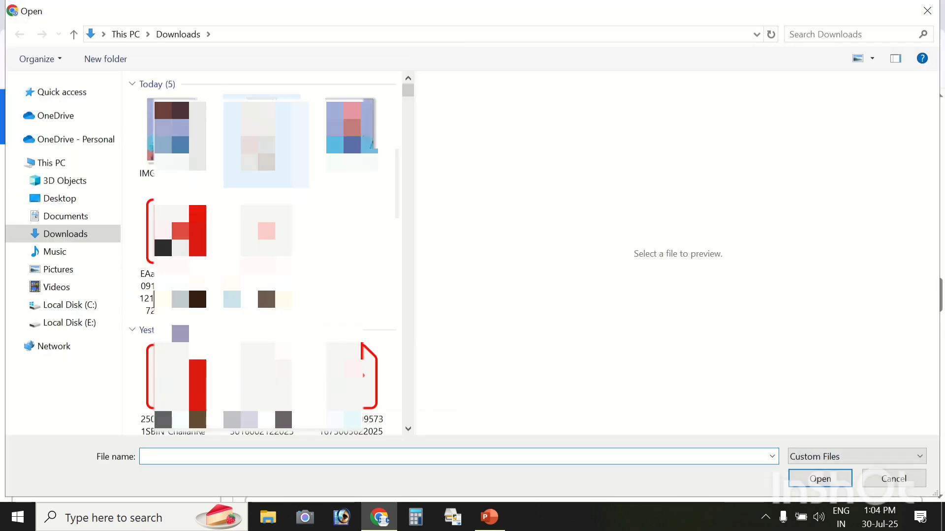
{"action": "double_click", "coordinate": [266, 143]}
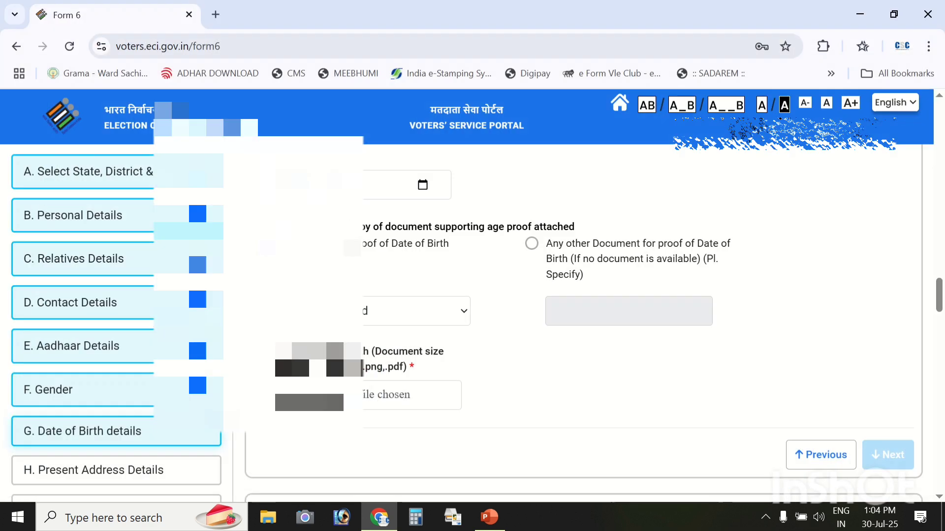
{"action": "scroll", "coordinate": [696, 414], "scroll_direction": "down", "scroll_amount": 4}
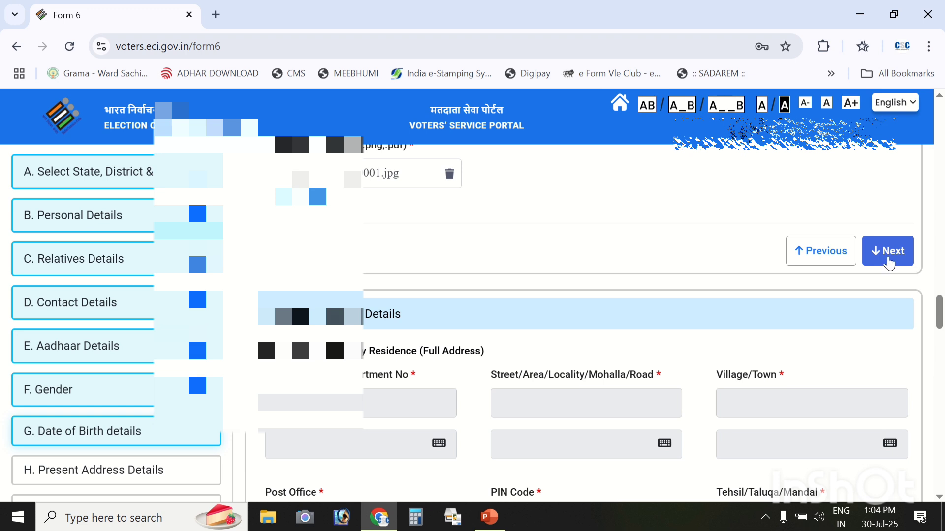
{"action": "left_click", "coordinate": [891, 261]}
- Fill in the present address house number, street, village and district
{"action": "left_click", "coordinate": [371, 270]}
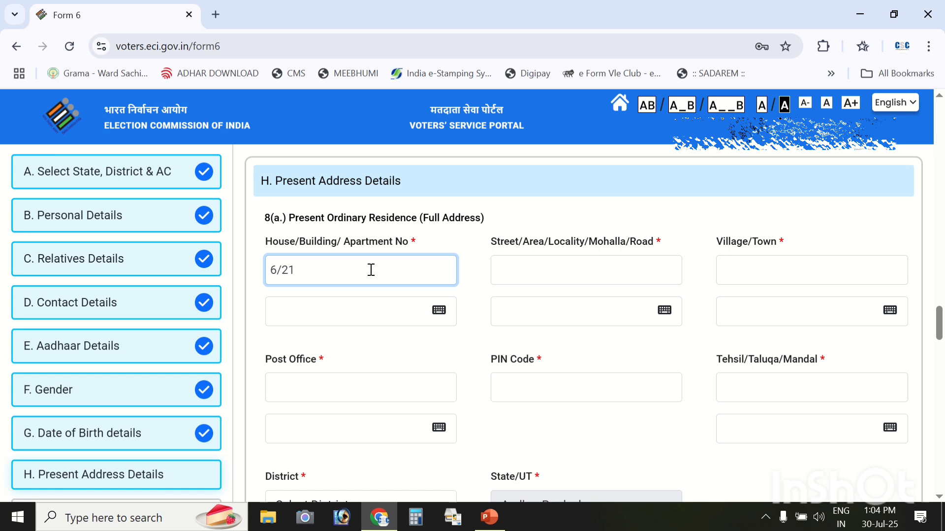
{"action": "left_click", "coordinate": [539, 270]}
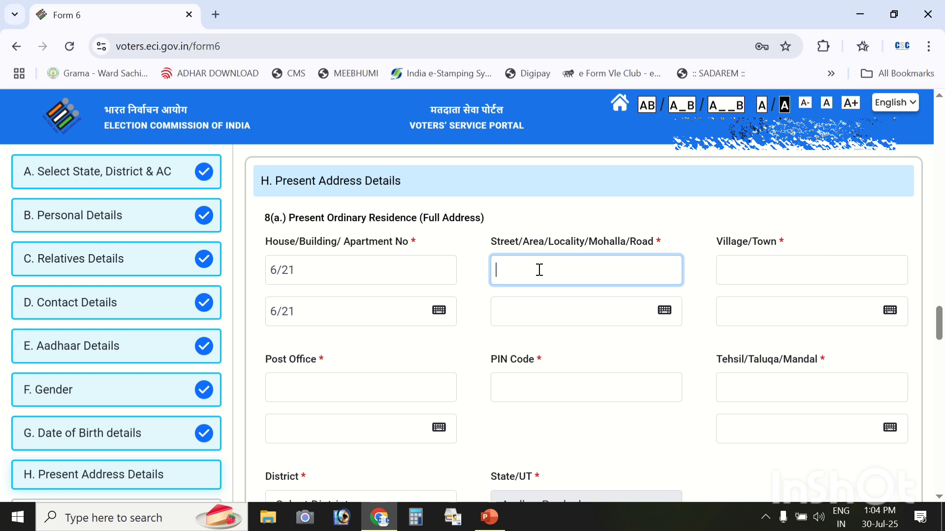
{"action": "type", "text": "CH"}
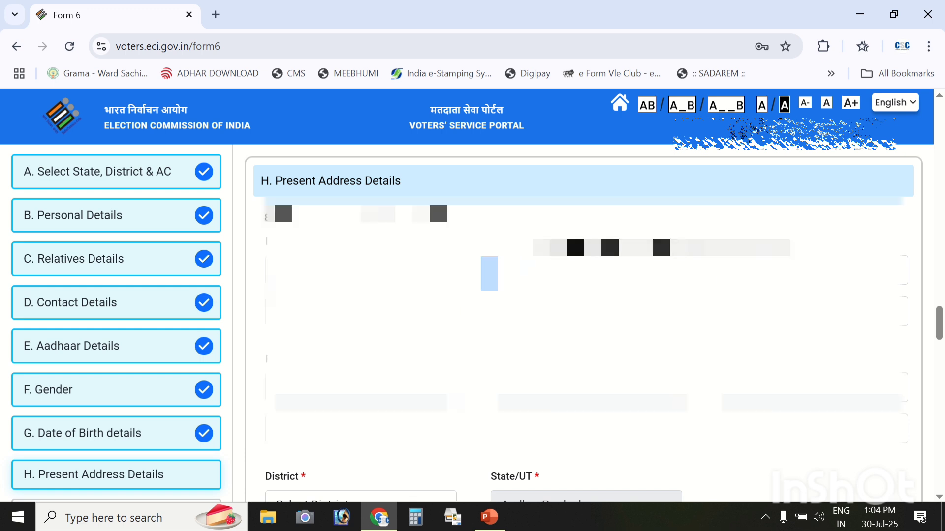
{"action": "type", "text": "a"}
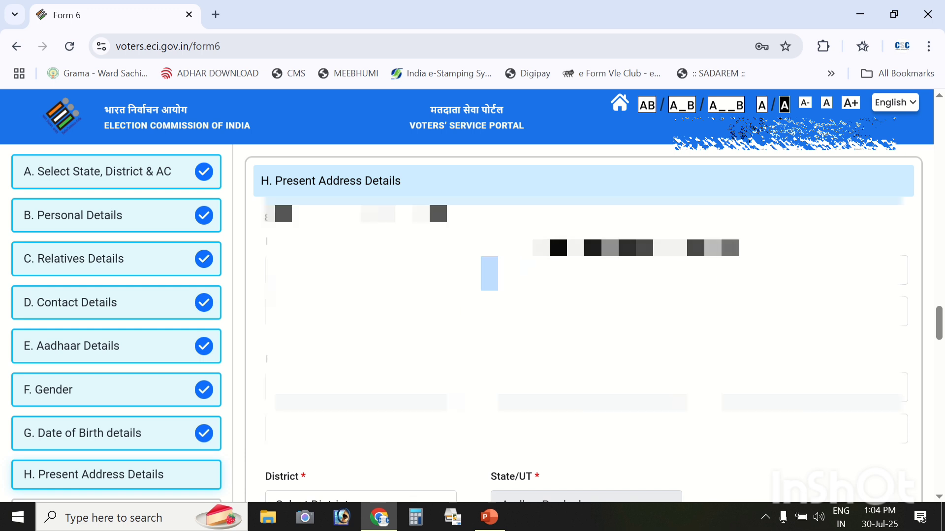
{"action": "type", "text": "a"}
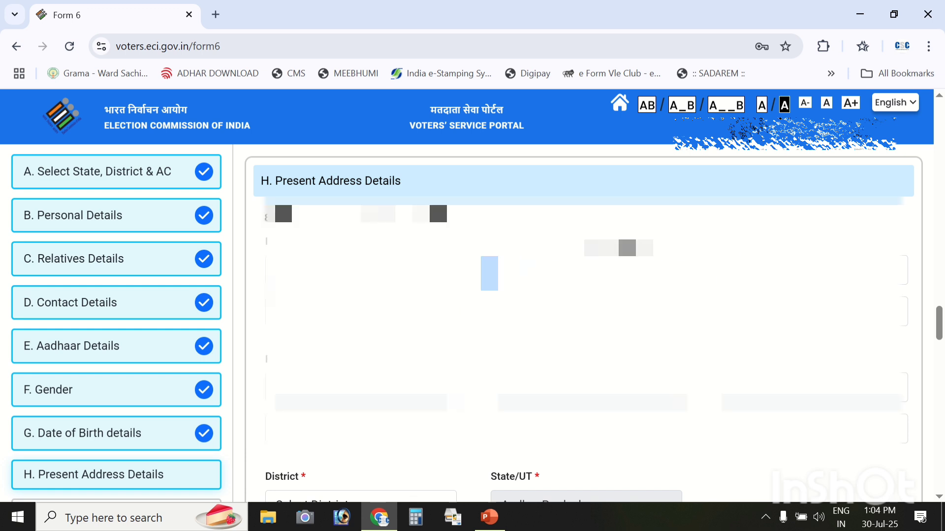
{"action": "type", "text": "a"}
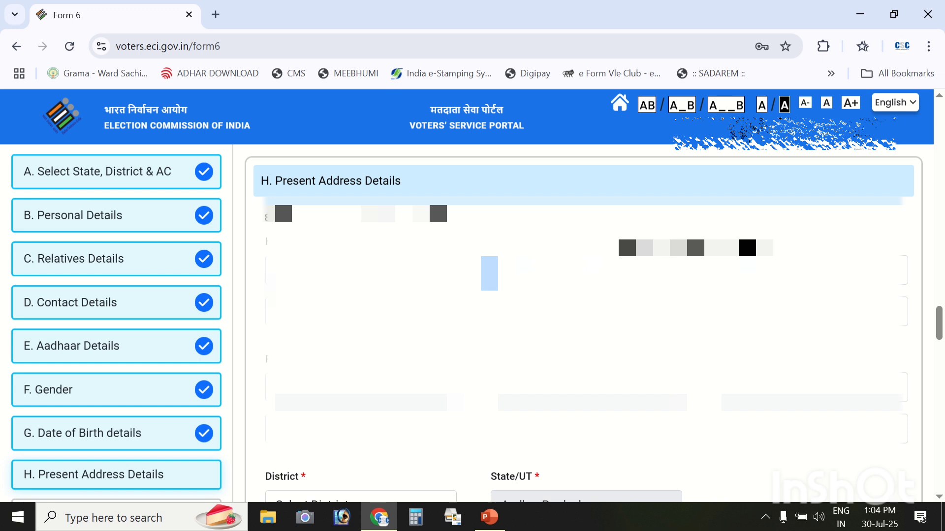
{"action": "key", "text": "Tab"}
{"action": "scroll", "coordinate": [586, 320], "scroll_direction": "down", "scroll_amount": 5}
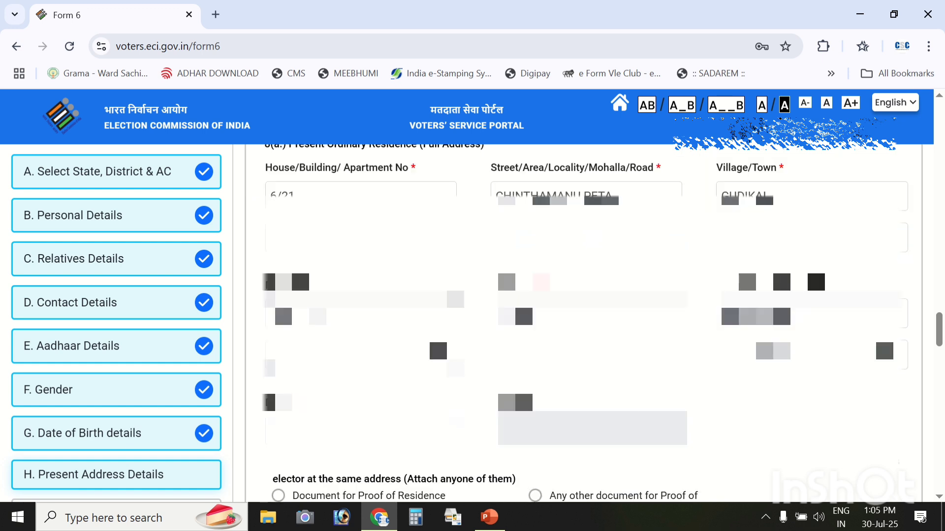
{"action": "left_click", "coordinate": [366, 290]}
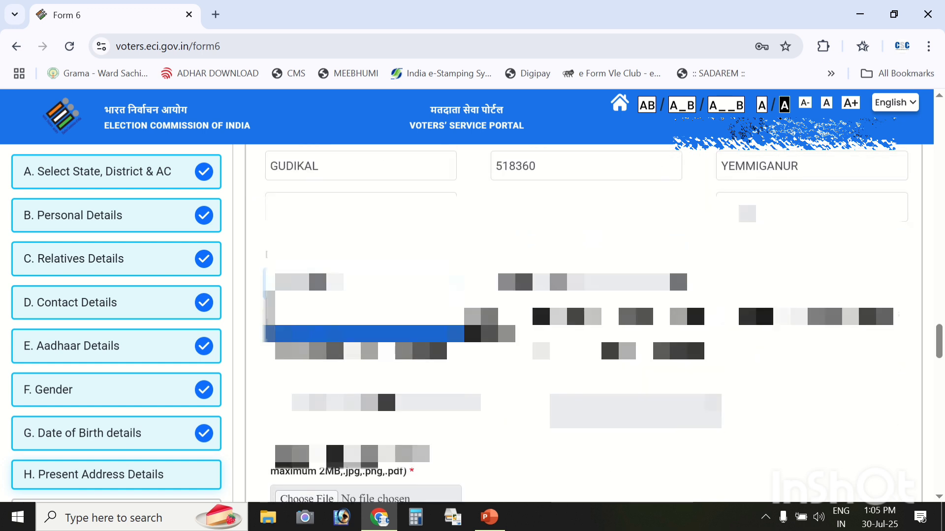
{"action": "left_click", "coordinate": [352, 333]}
- Choose Aadhaar Card as residence proof, attach its image and continue to Disability
{"action": "left_click", "coordinate": [279, 351]}
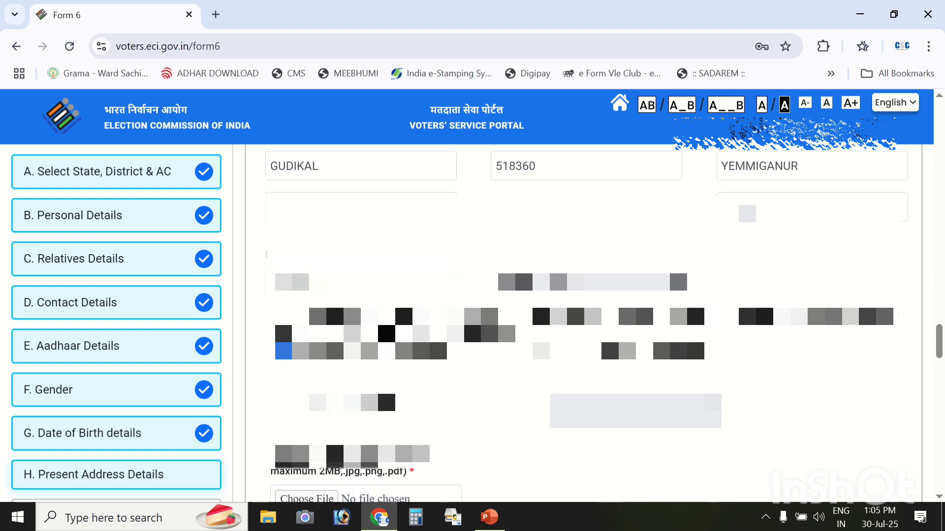
{"action": "scroll", "coordinate": [520, 351], "scroll_direction": "down", "scroll_amount": 1}
{"action": "left_click", "coordinate": [402, 334]}
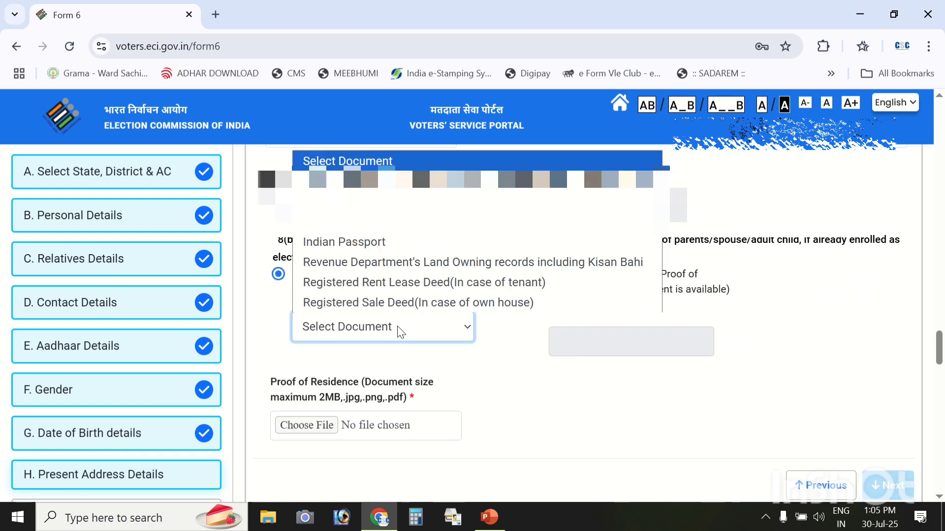
{"action": "key", "text": "Down"}
{"action": "key", "text": "Return"}
{"action": "scroll", "coordinate": [460, 362], "scroll_direction": "down", "scroll_amount": 3}
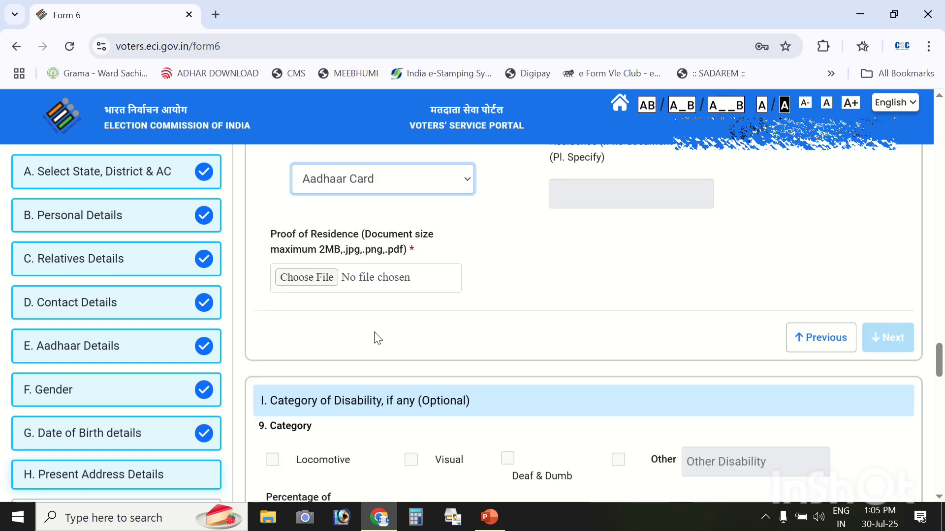
{"action": "left_click", "coordinate": [318, 281]}
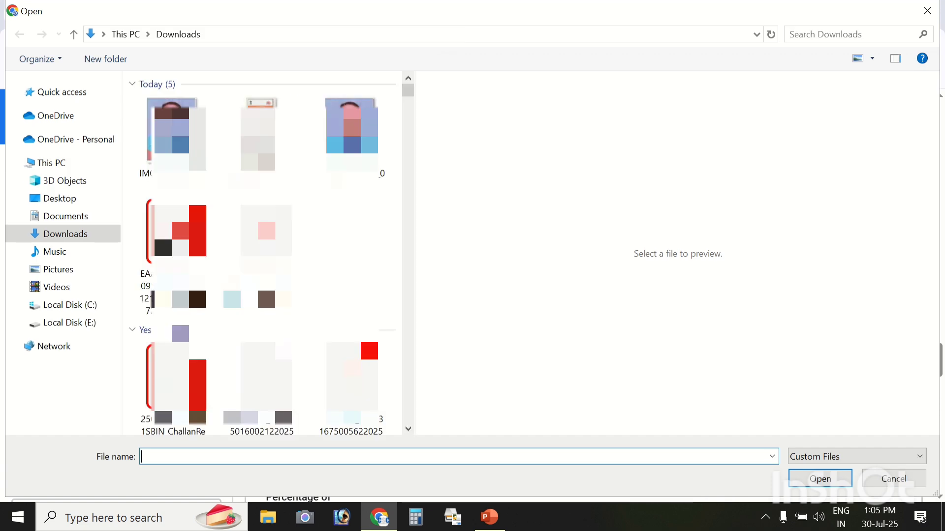
{"action": "double_click", "coordinate": [265, 144]}
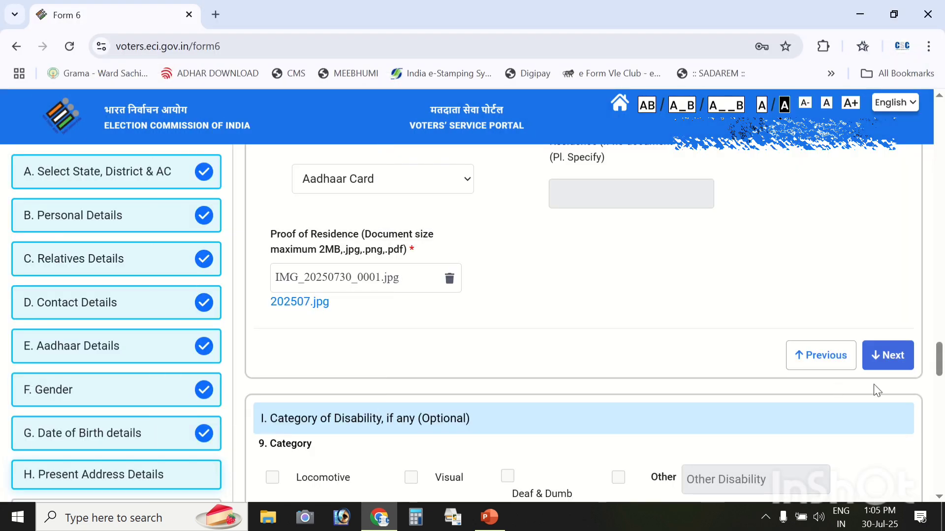
{"action": "left_click", "coordinate": [890, 358]}
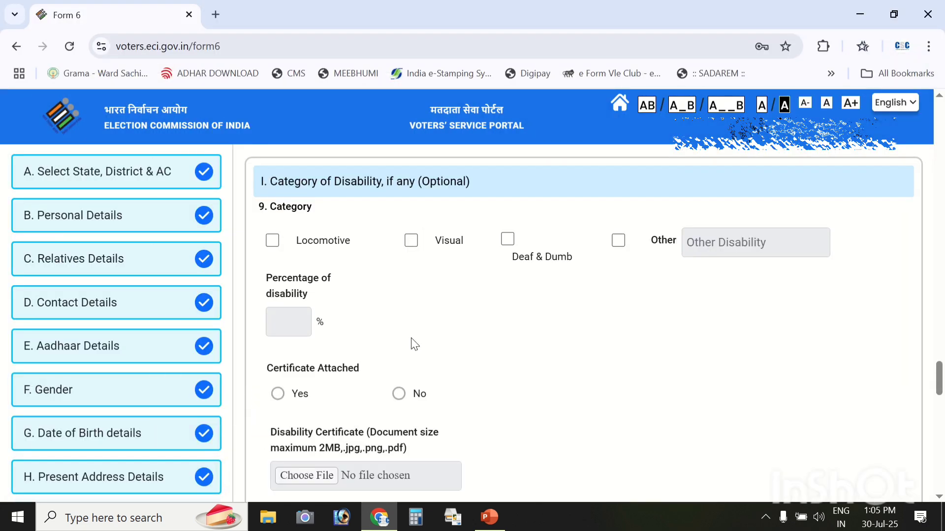
- Skip the optional disability and family member sections of Form 6
{"action": "scroll", "coordinate": [435, 319], "scroll_direction": "down", "scroll_amount": 1}
{"action": "scroll", "coordinate": [394, 301], "scroll_direction": "up", "scroll_amount": 2}
{"action": "scroll", "coordinate": [484, 355], "scroll_direction": "down", "scroll_amount": 4}
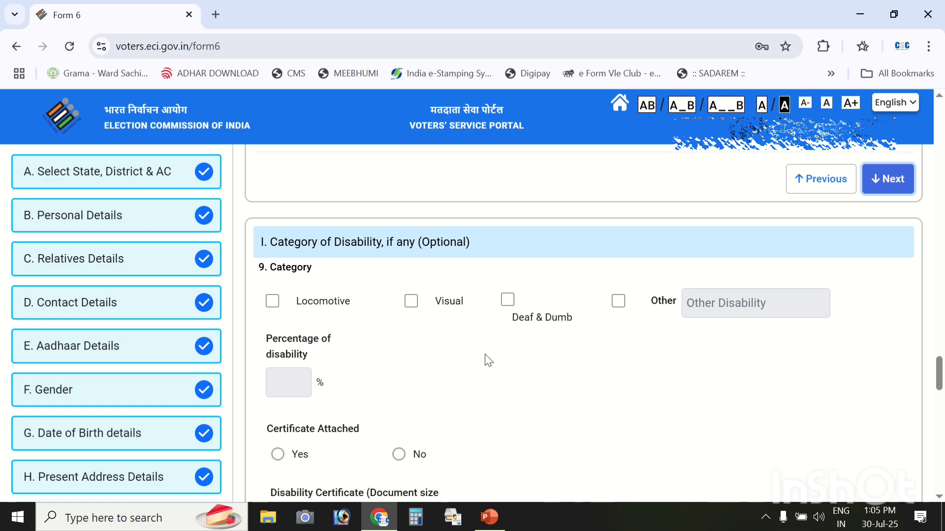
{"action": "left_click", "coordinate": [885, 315]}
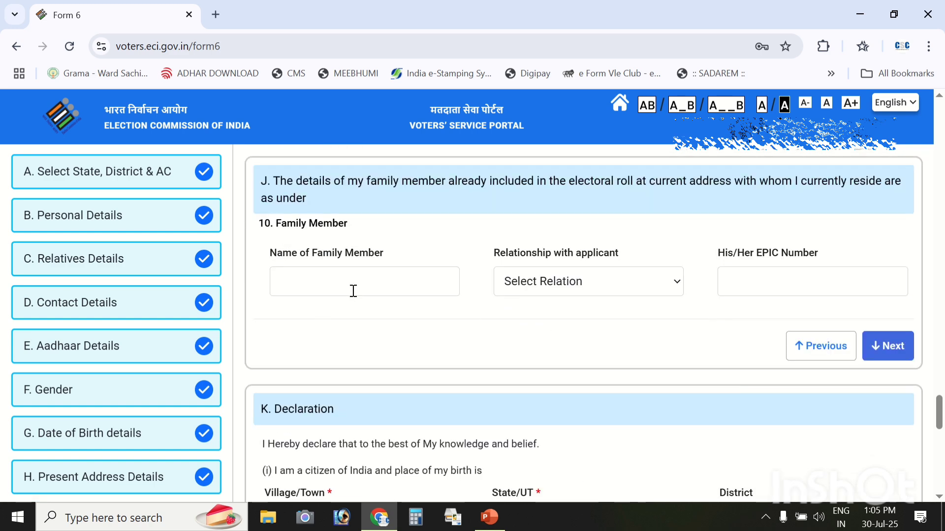
{"action": "left_click", "coordinate": [886, 346]}
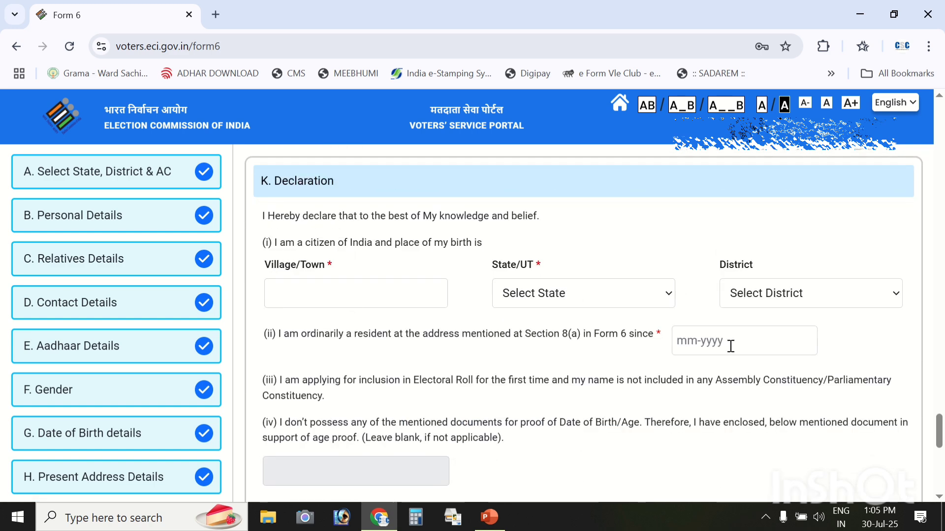
- Enter birthplace GUNTUR, Andhra Pradesh with its district, and residence since July 2025
{"action": "left_click", "coordinate": [342, 295]}
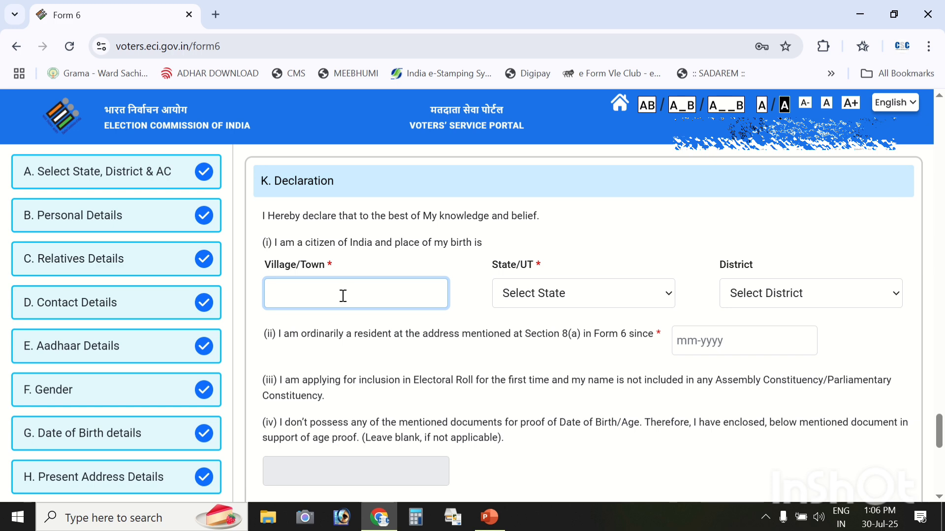
{"action": "type", "text": "GUNTUR"}
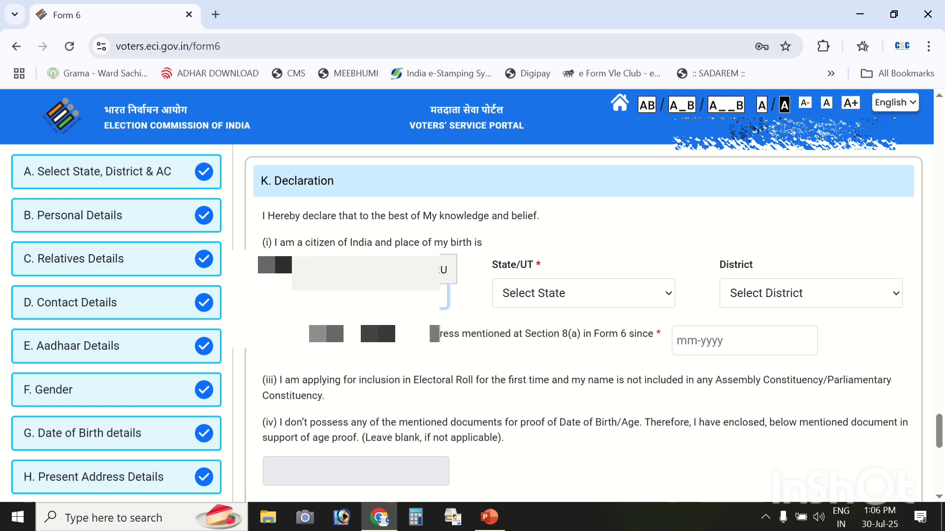
{"action": "left_click", "coordinate": [544, 303]}
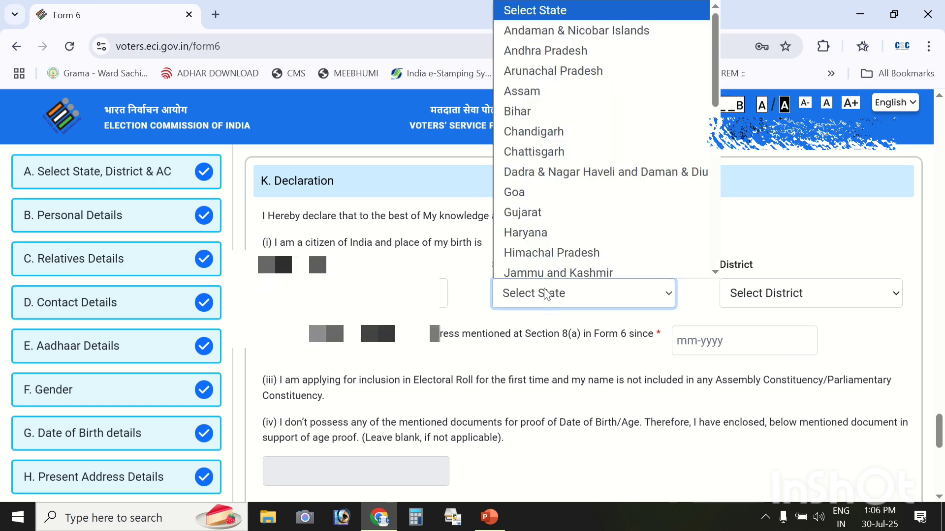
{"action": "left_click", "coordinate": [570, 45]}
{"action": "left_click", "coordinate": [784, 296]}
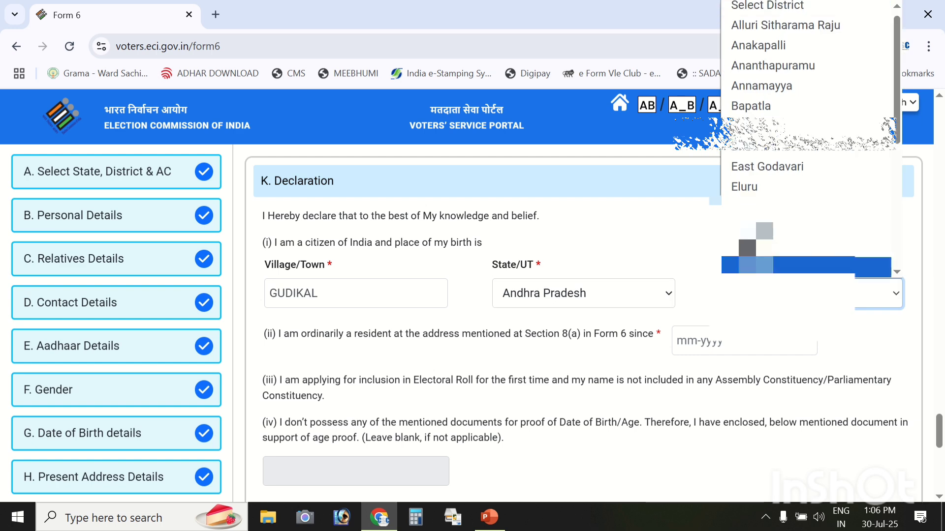
{"action": "left_click", "coordinate": [775, 266]}
{"action": "left_click", "coordinate": [734, 344]}
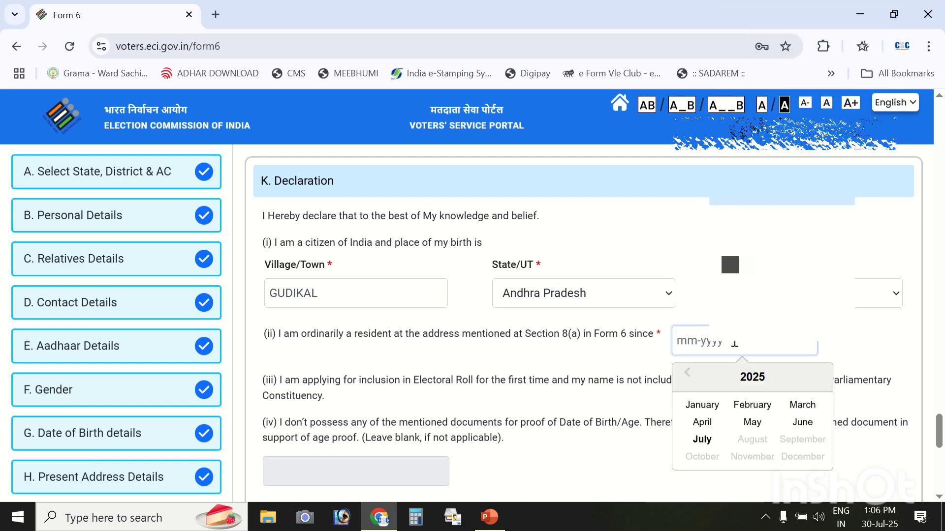
{"action": "left_click", "coordinate": [703, 439]}
- Fill in the declaration's Place field and continue to the captcha section
{"action": "scroll", "coordinate": [401, 342], "scroll_direction": "down", "scroll_amount": 3}
{"action": "scroll", "coordinate": [321, 364], "scroll_direction": "down", "scroll_amount": 1}
{"action": "left_click", "coordinate": [315, 384]}
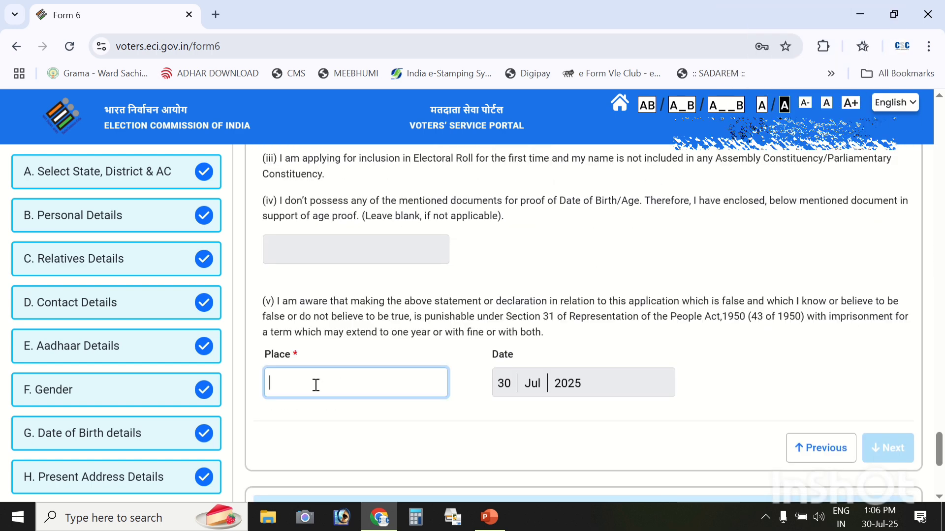
{"action": "type", "text": "..."}
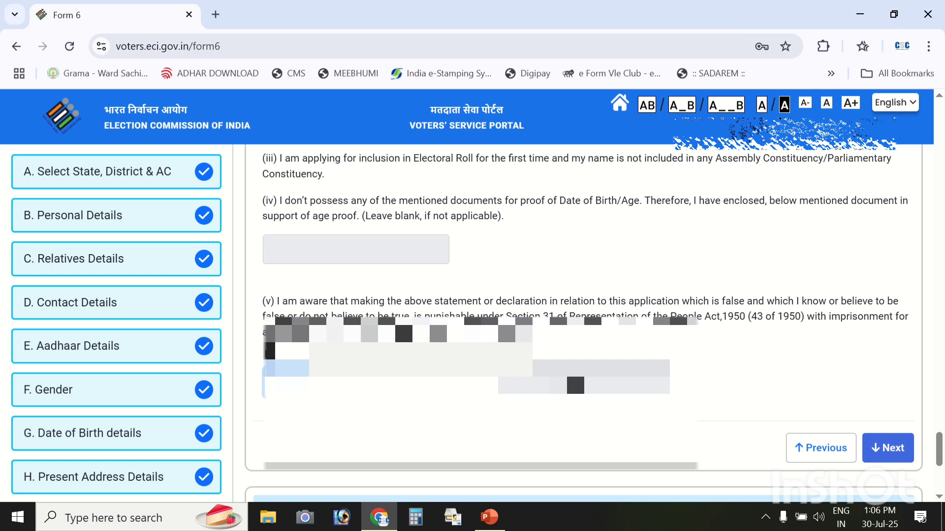
{"action": "type", "text": "..."}
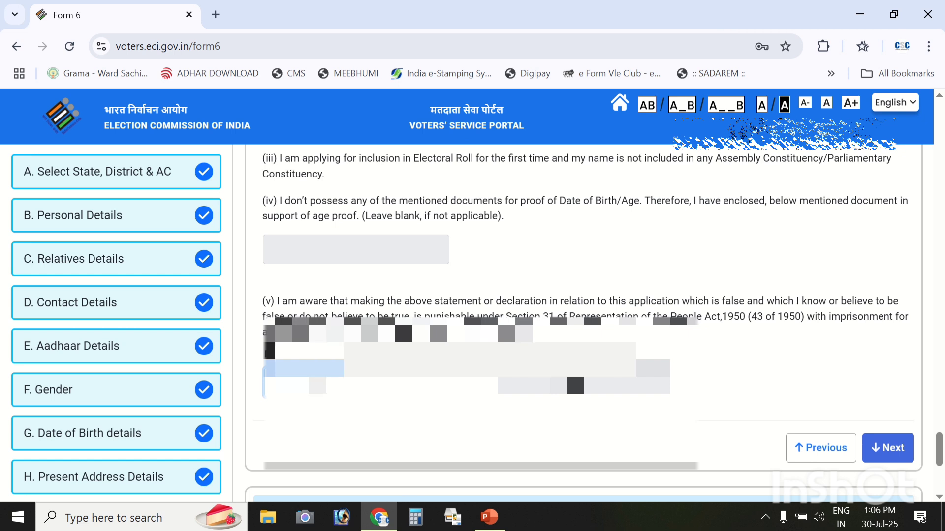
{"action": "left_click", "coordinate": [890, 449]}
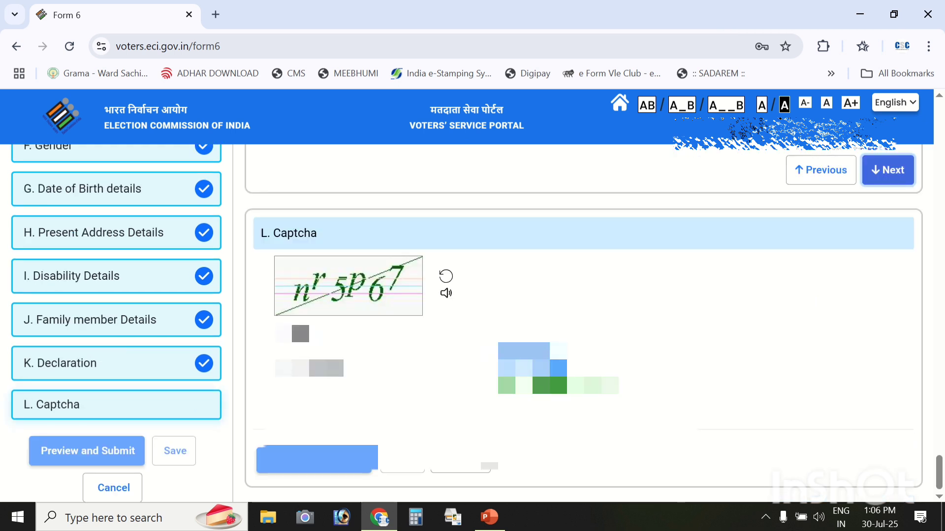
- Refresh the captcha twice for a readable one and enter its text
{"action": "left_click", "coordinate": [383, 370]}
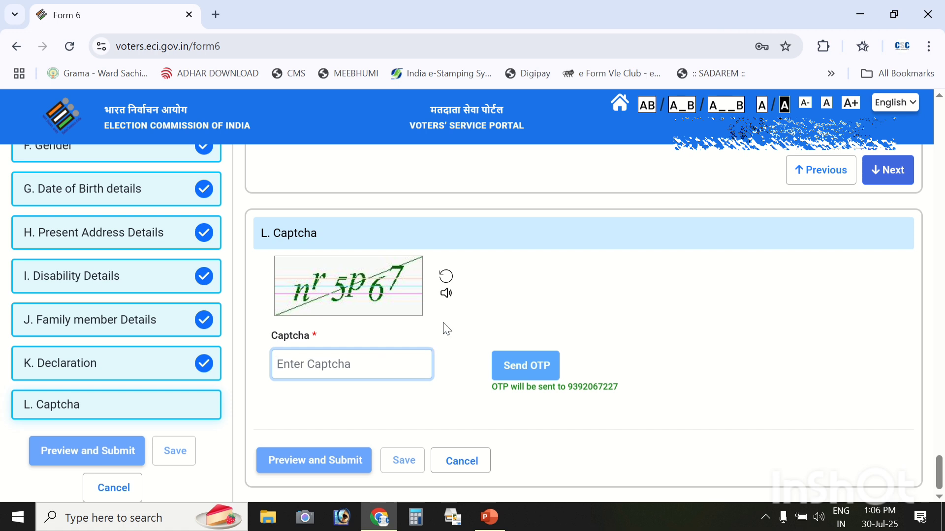
{"action": "left_click", "coordinate": [446, 277]}
{"action": "left_click", "coordinate": [446, 281]}
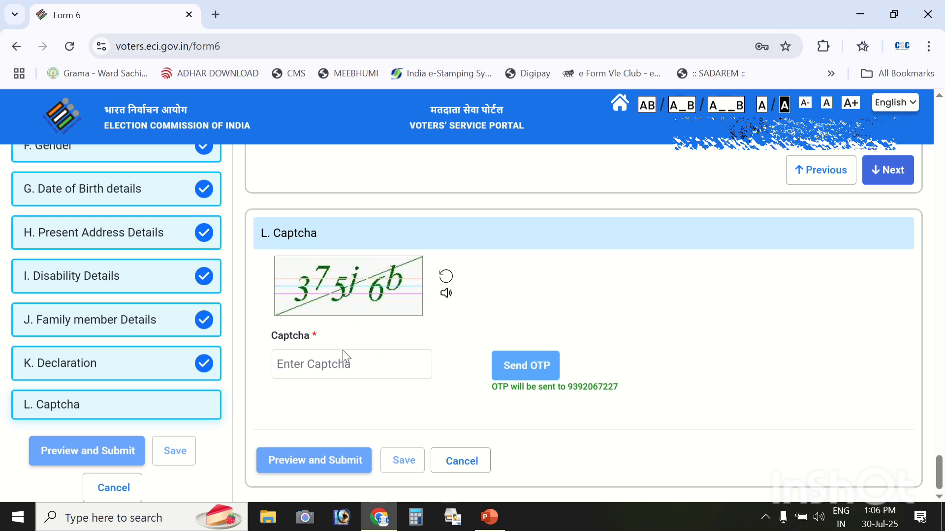
{"action": "left_click", "coordinate": [337, 357]}
{"action": "type", "text": "375j6b"}
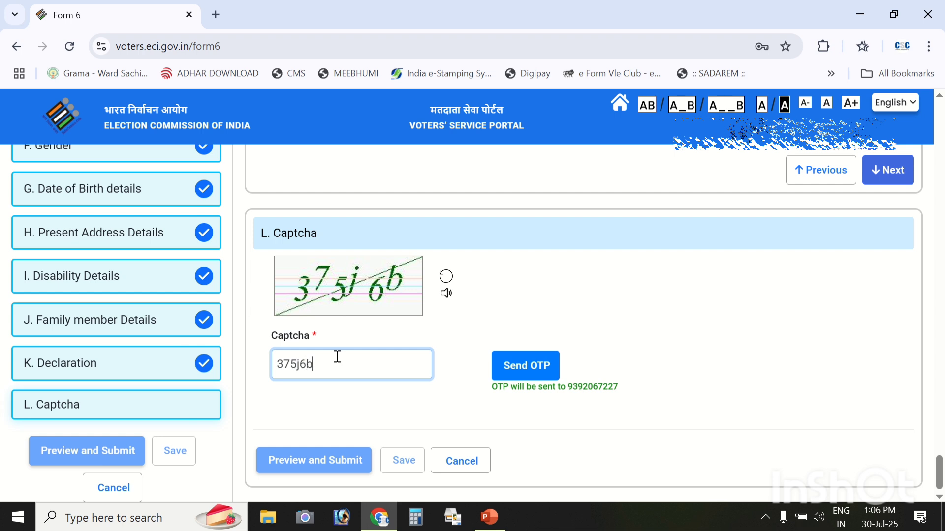
- Request the mobile OTP, enter the received code, and open the Form 6 preview
{"action": "left_click", "coordinate": [537, 366]}
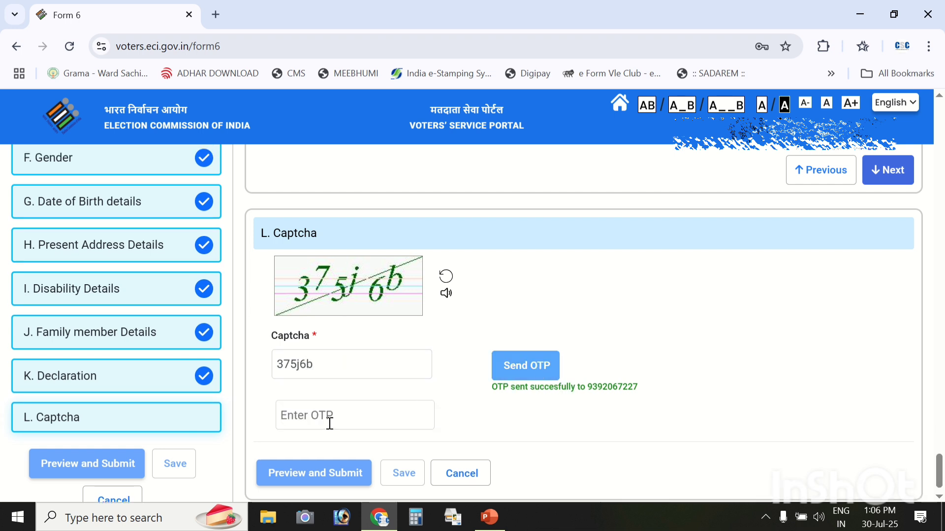
{"action": "left_click", "coordinate": [330, 422]}
{"action": "scroll", "coordinate": [369, 419], "scroll_direction": "down", "scroll_amount": 1}
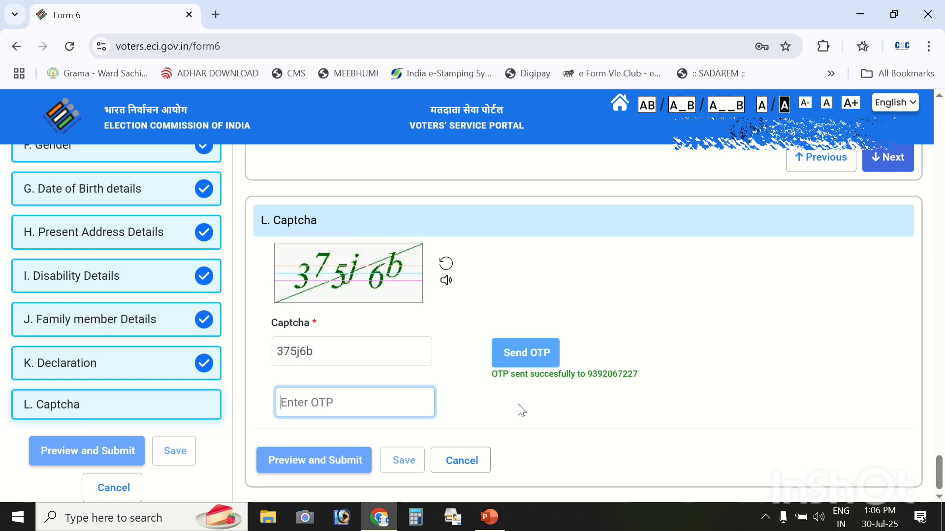
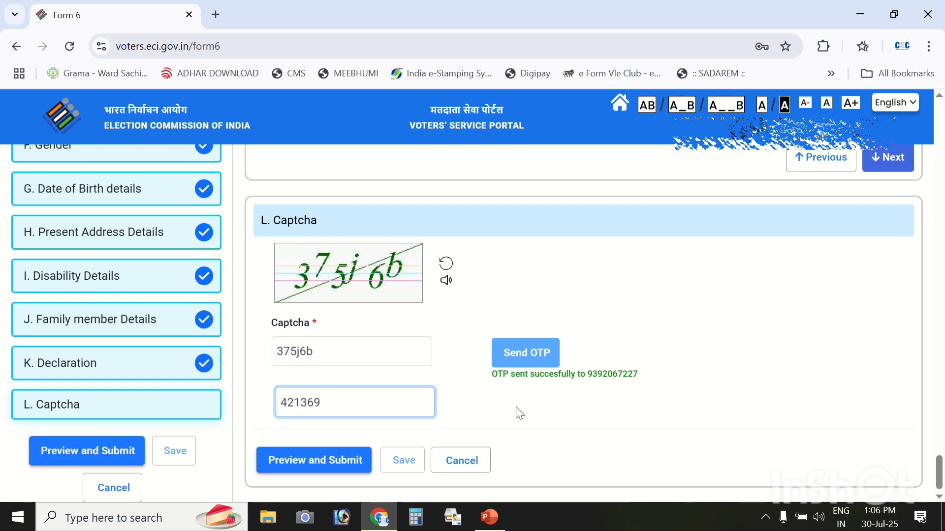
{"action": "left_click", "coordinate": [347, 471]}
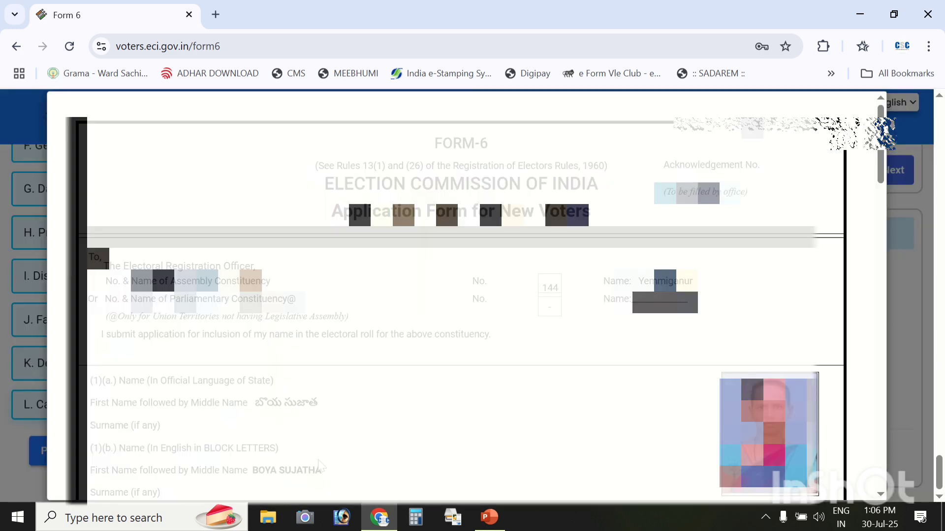
- Review the preview and start submitting, then choose NO to recheck the form
{"action": "scroll", "coordinate": [688, 417], "scroll_direction": "down", "scroll_amount": 5}
{"action": "scroll", "coordinate": [687, 416], "scroll_direction": "down", "scroll_amount": 20}
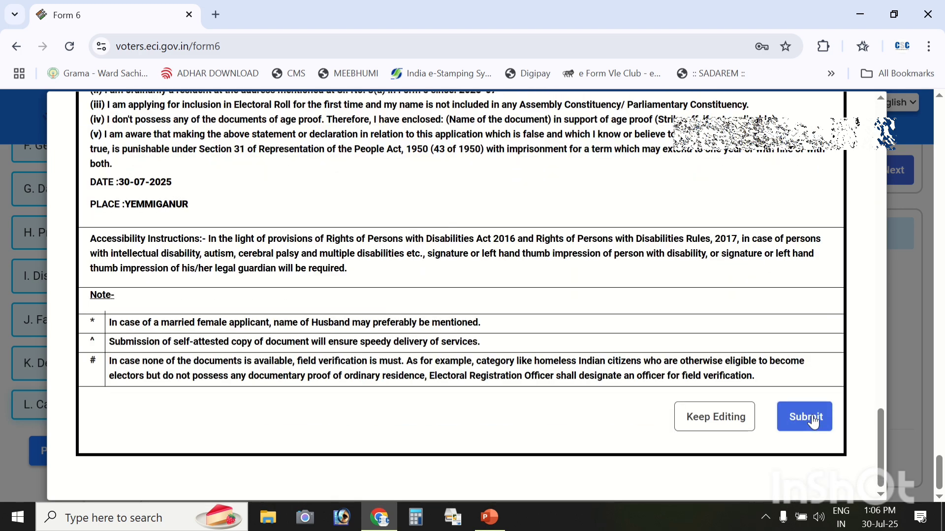
{"action": "left_click", "coordinate": [806, 418]}
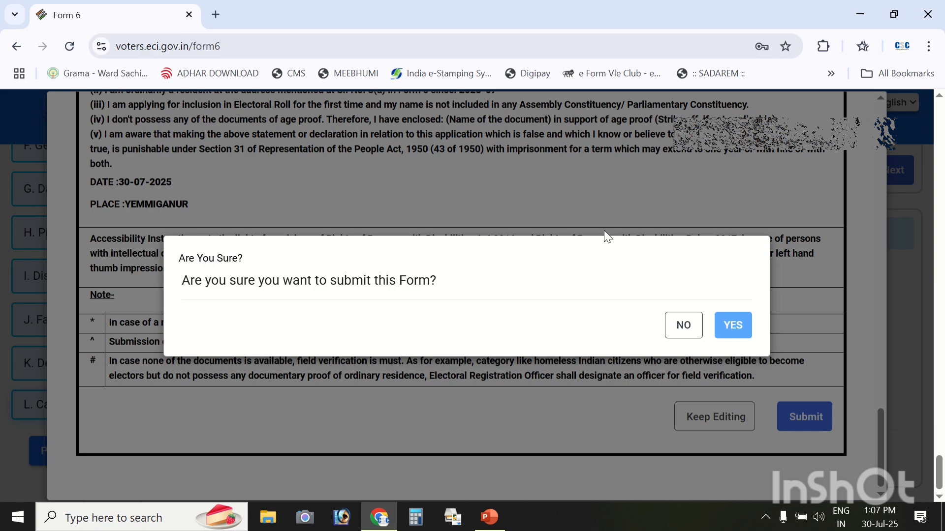
{"action": "scroll", "coordinate": [511, 321], "scroll_direction": "up", "scroll_amount": 4}
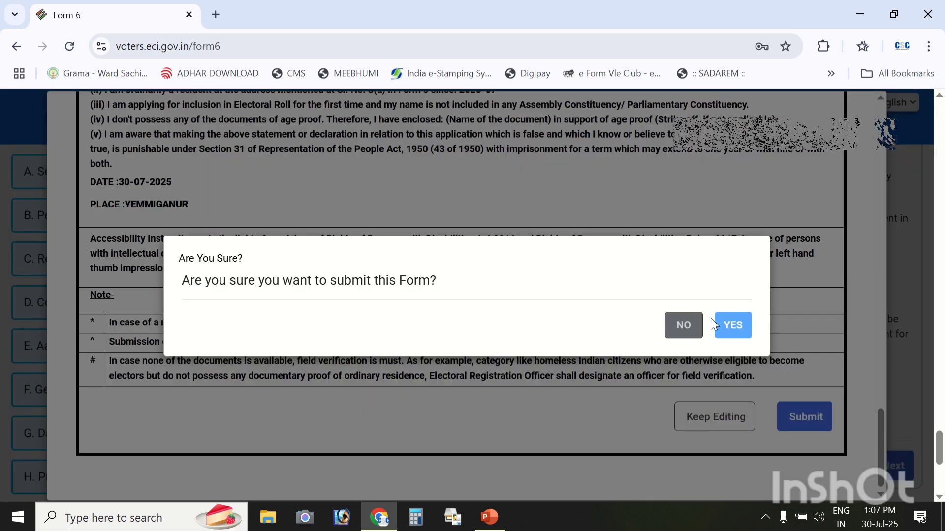
{"action": "left_click", "coordinate": [683, 325]}
- Recheck the preview and submit Form 6 again to get the reference number
{"action": "scroll", "coordinate": [580, 341], "scroll_direction": "up", "scroll_amount": 5}
{"action": "scroll", "coordinate": [581, 341], "scroll_direction": "up", "scroll_amount": 6}
{"action": "scroll", "coordinate": [581, 341], "scroll_direction": "down", "scroll_amount": 12}
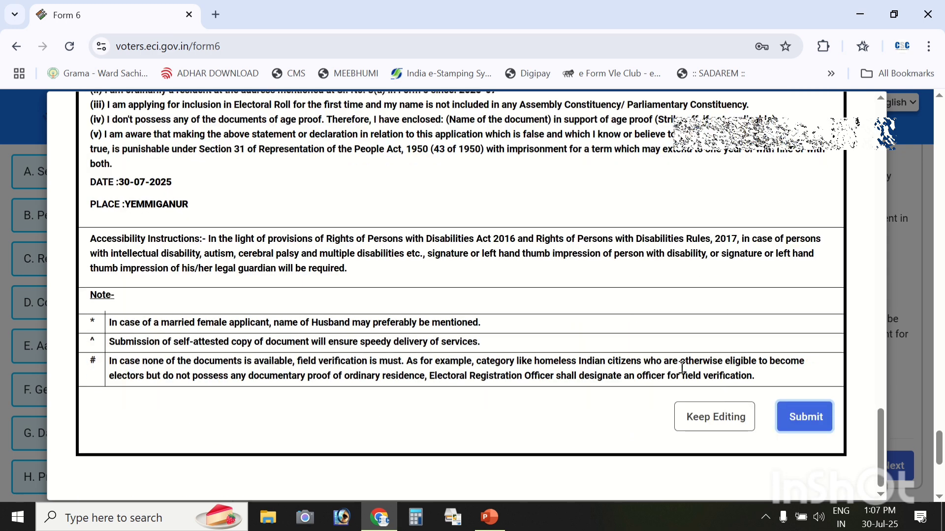
{"action": "left_click", "coordinate": [800, 421]}
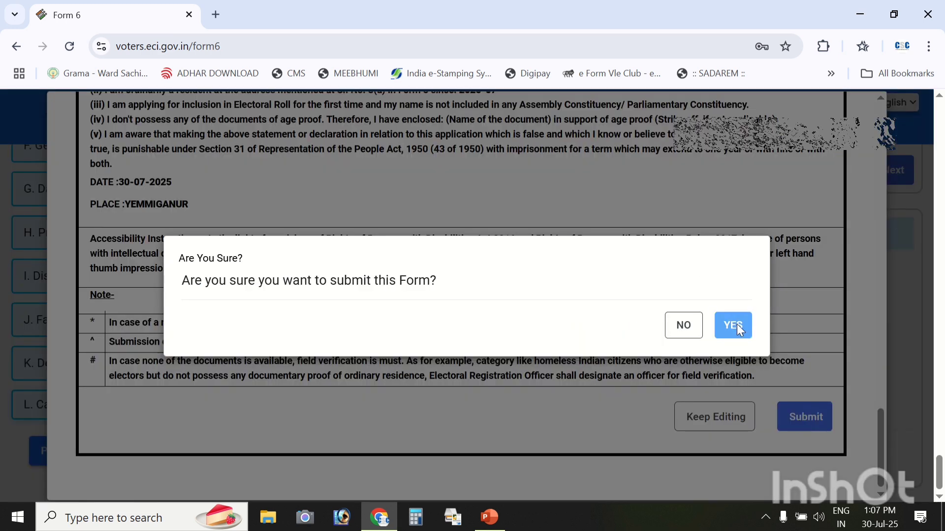
{"action": "scroll", "coordinate": [384, 312], "scroll_direction": "up", "scroll_amount": 20}
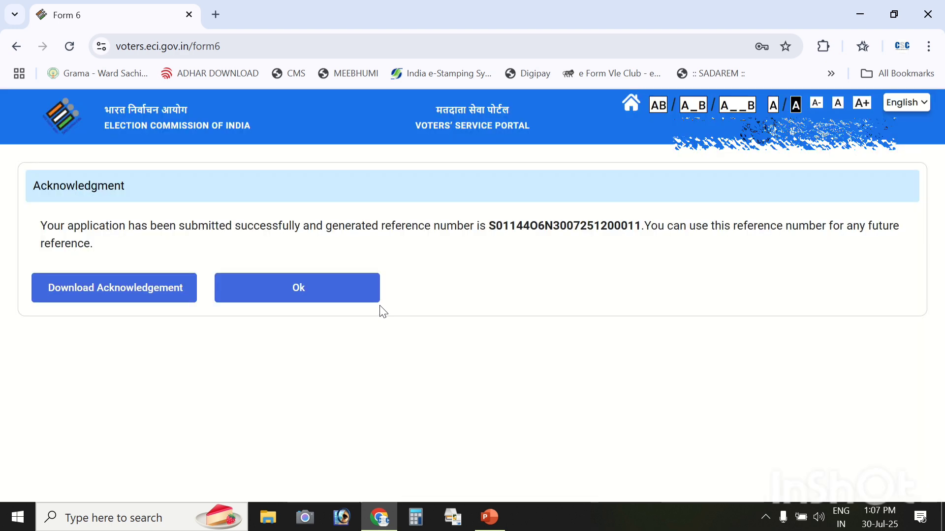
- Copy the generated reference number, return home past the popup, and open Track Application Status
{"action": "left_click_drag", "start_coordinate": [490, 226], "coordinate": [644, 230]}
{"action": "key", "text": "ctrl+c"}
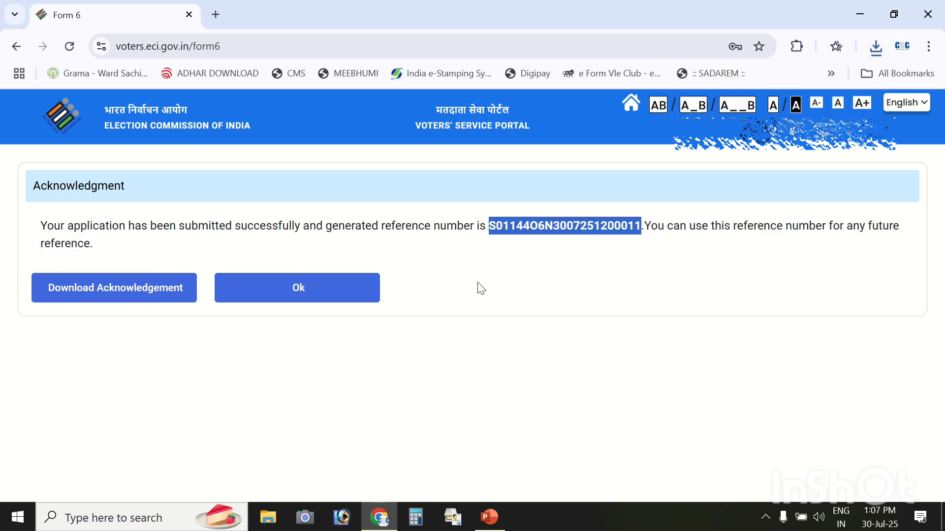
{"action": "left_click", "coordinate": [295, 299]}
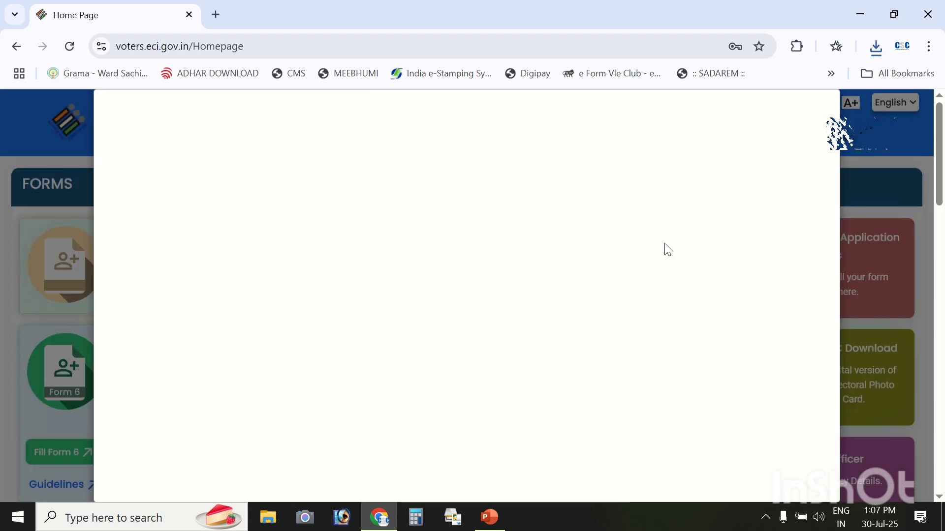
{"action": "left_click", "coordinate": [822, 106]}
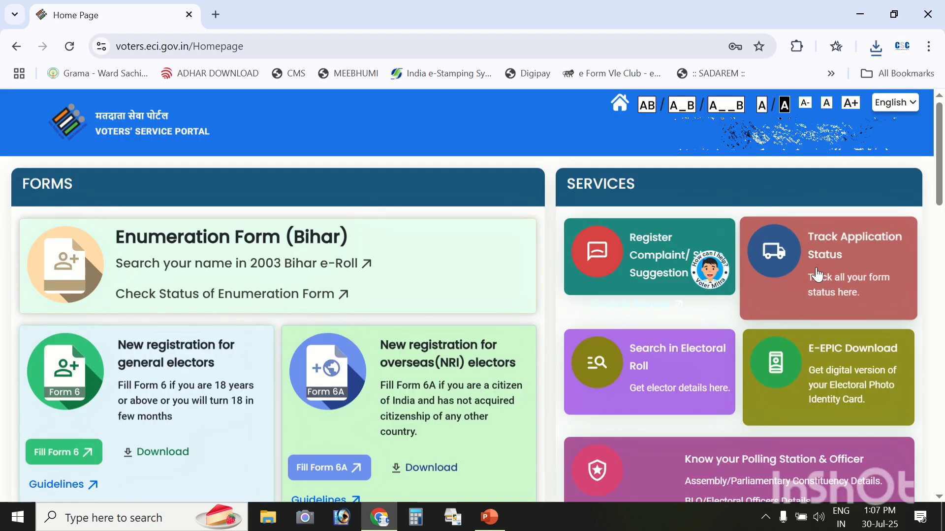
{"action": "left_click", "coordinate": [825, 270]}
- Look up the pasted reference number and expand the result showing Submitted on 30-07-2025
{"action": "left_click", "coordinate": [348, 295]}
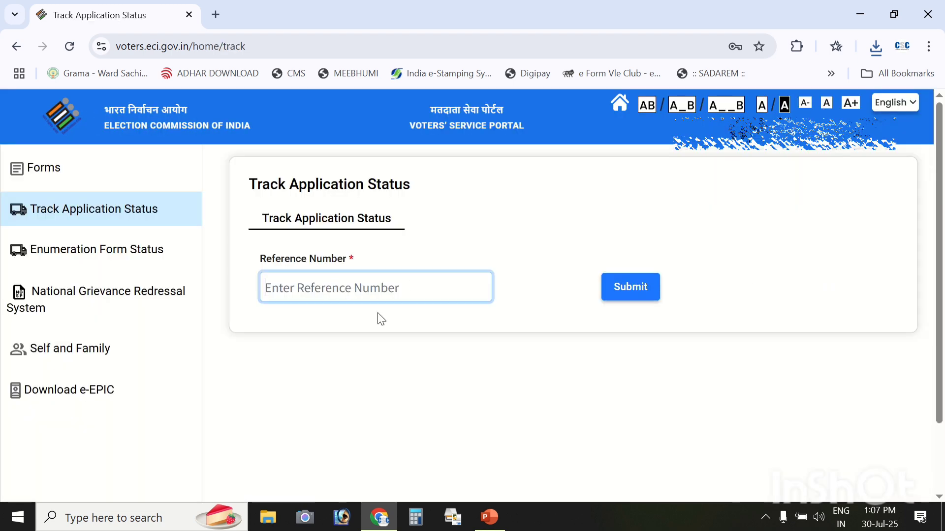
{"action": "key", "text": "ctrl+v"}
{"action": "left_click", "coordinate": [632, 296]}
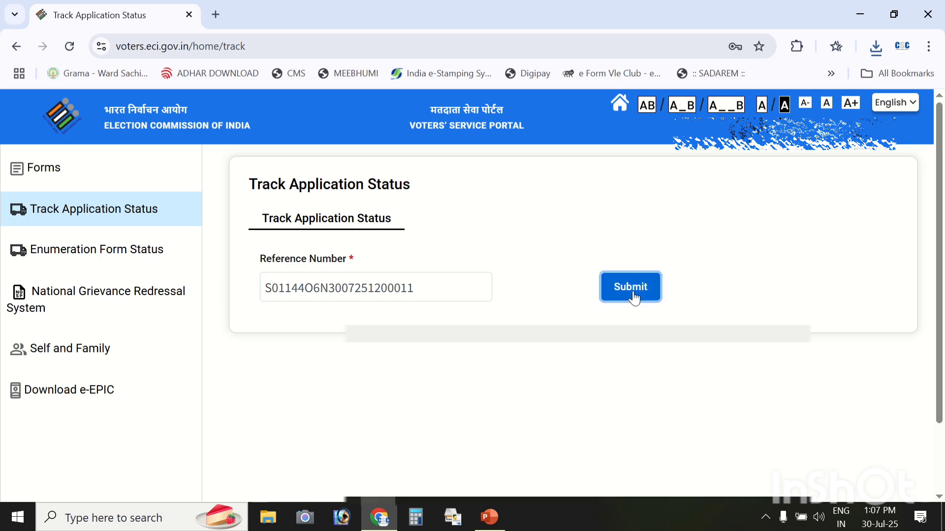
{"action": "scroll", "coordinate": [758, 291], "scroll_direction": "down", "scroll_amount": 2}
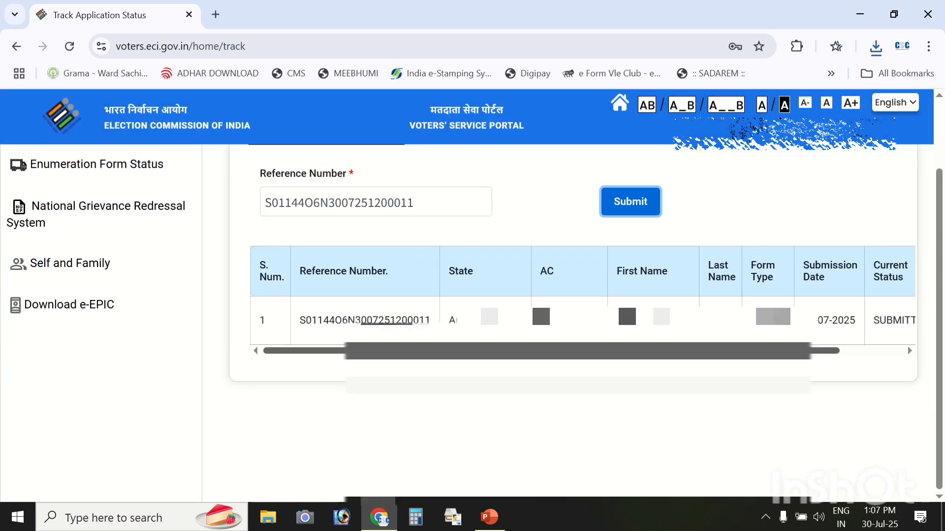
{"action": "left_click_drag", "start_coordinate": [759, 350], "coordinate": [822, 359]}
{"action": "left_click", "coordinate": [890, 320]}
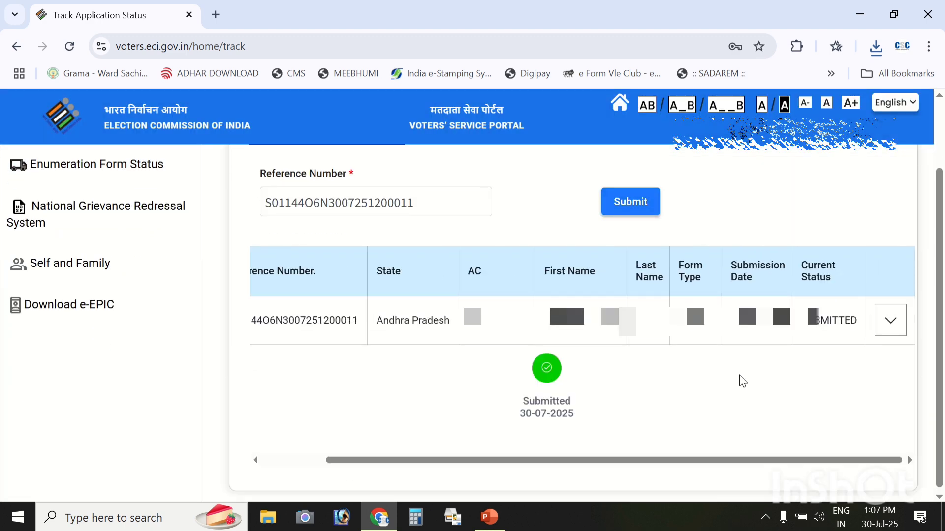
- Log out of the Voters' Service Portal and confirm
{"action": "left_click_drag", "start_coordinate": [497, 468], "coordinate": [345, 464]}
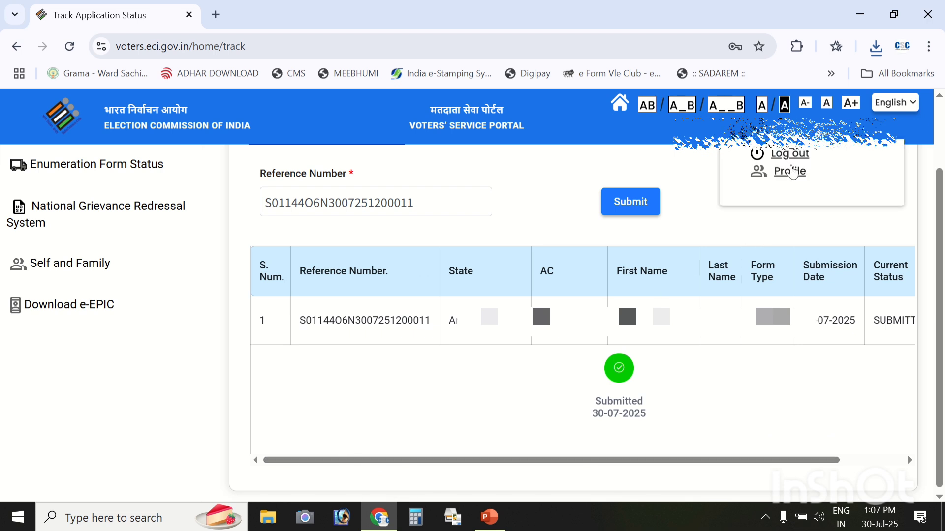
{"action": "left_click", "coordinate": [789, 159]}
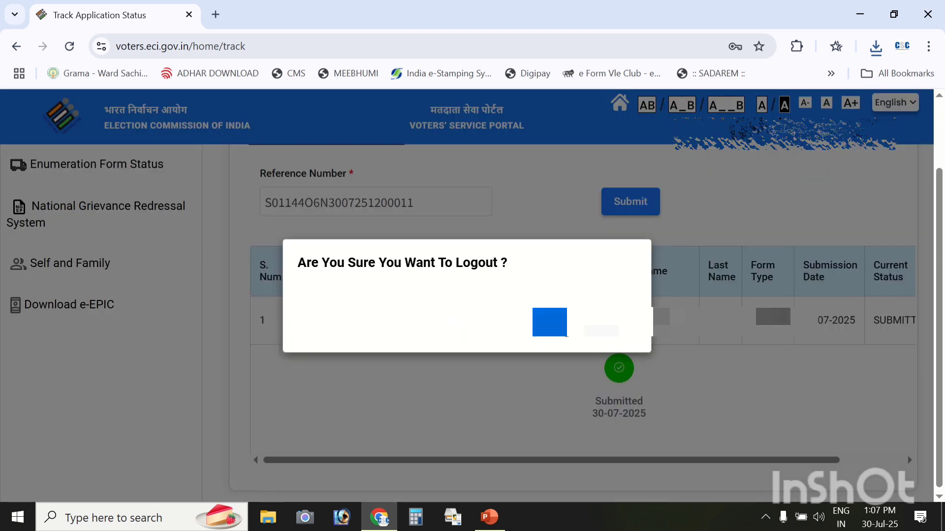
{"action": "left_click", "coordinate": [562, 333]}
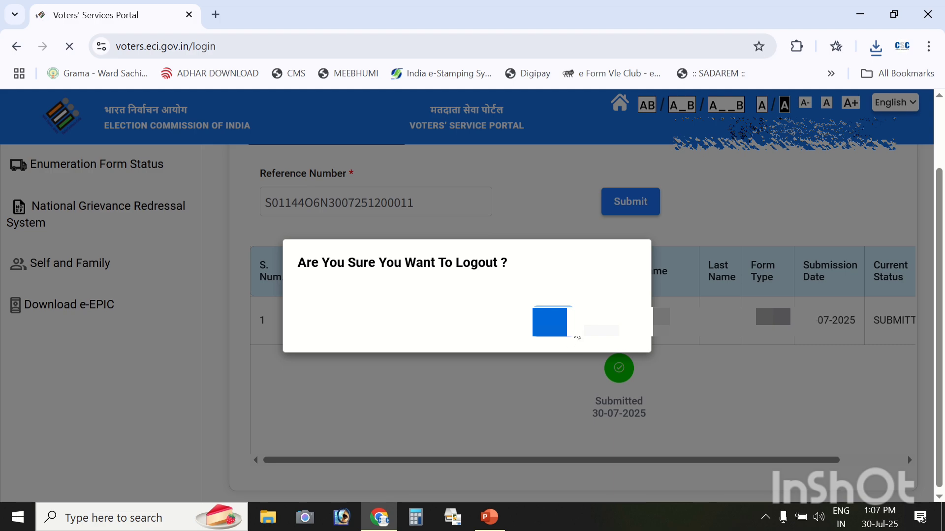